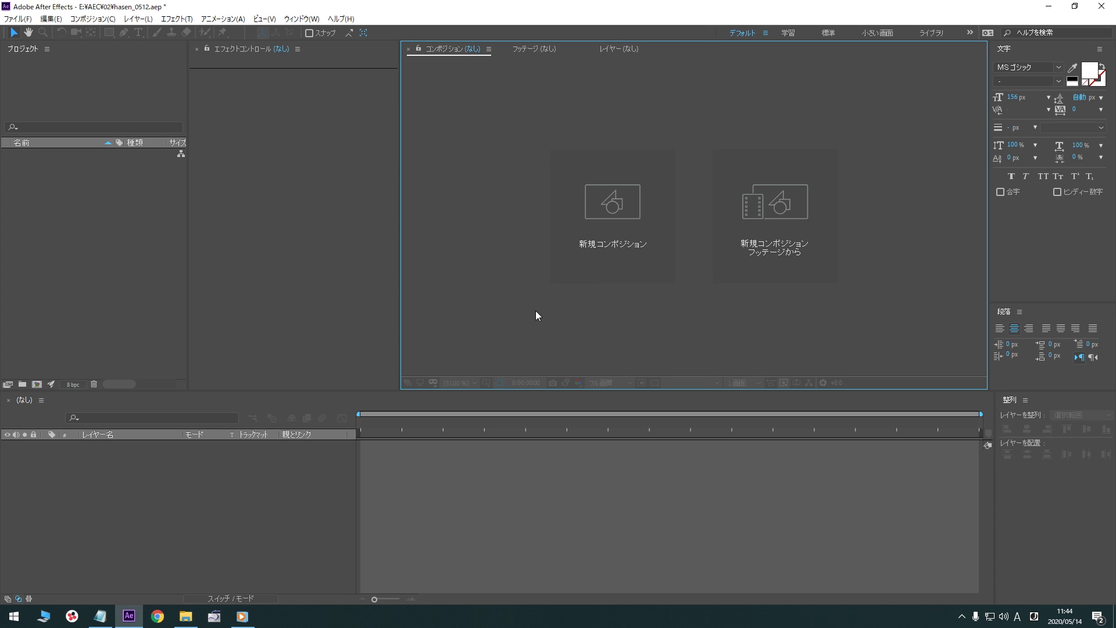
- Create a 5-second 1920×1080 composition named CUT_01
click(608, 265)
text(CUT_01)
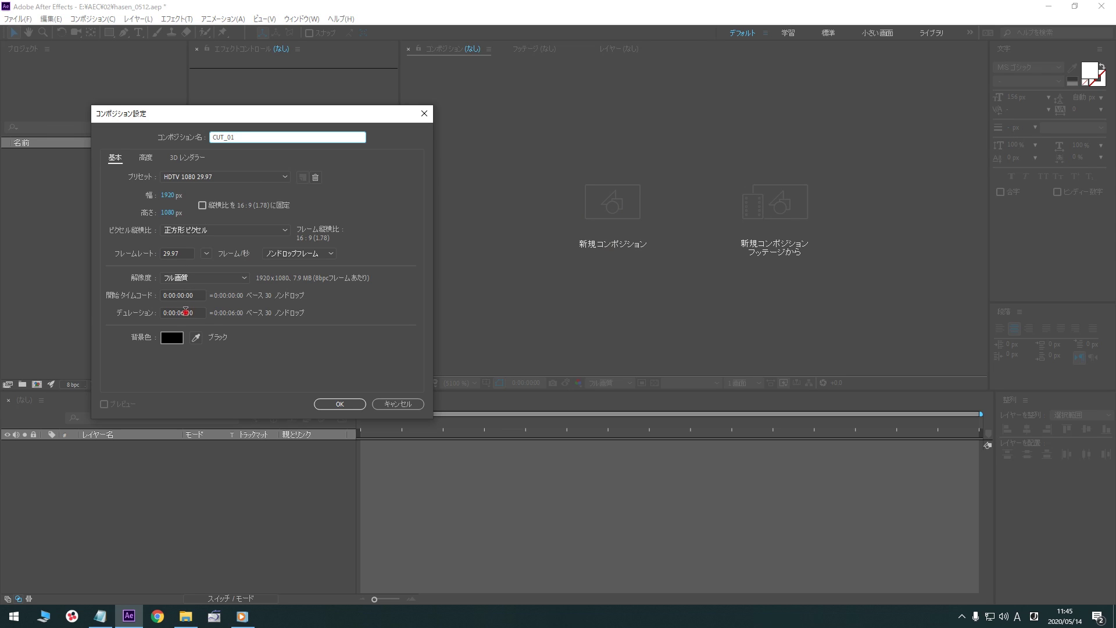
click(185, 312)
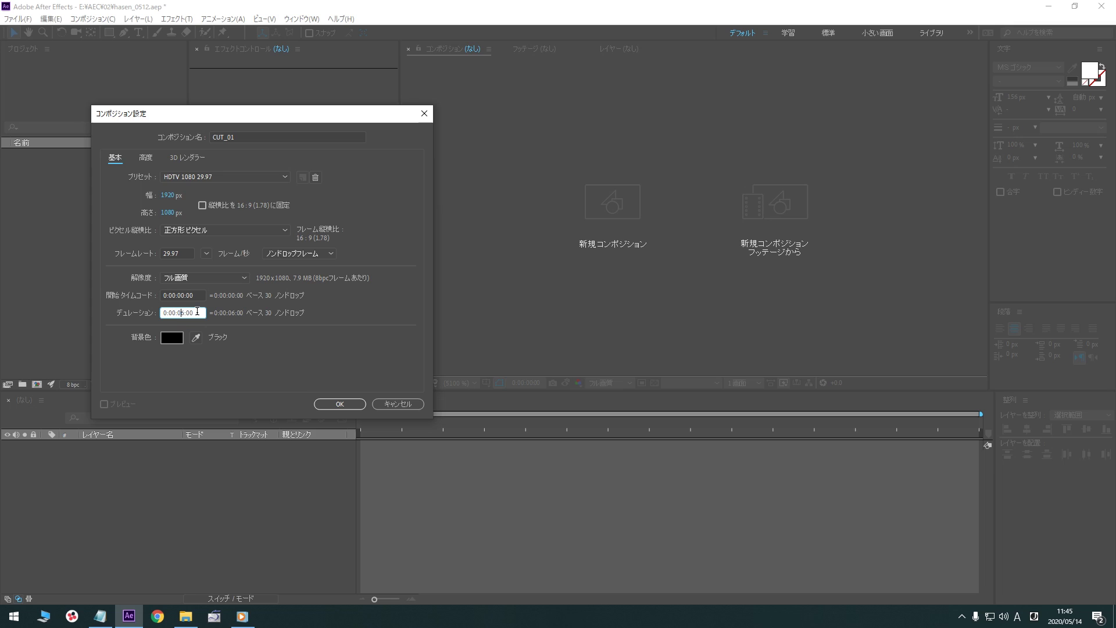
key(Return)
- Add a cyan solid layer named BG as the composition background
right_click(176, 458)
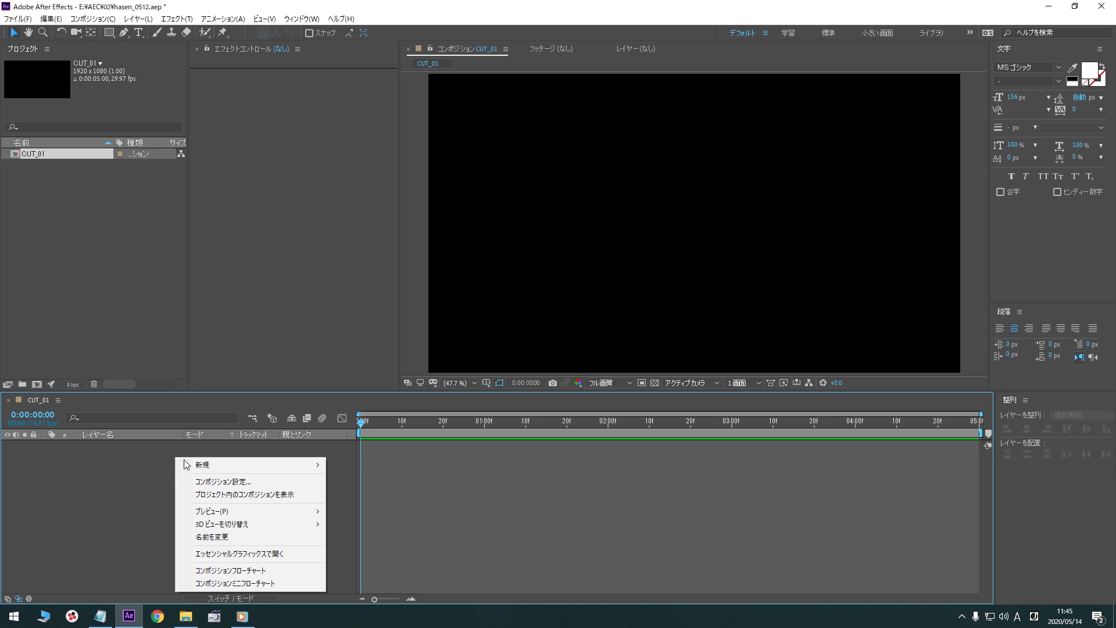
mouse_move(289, 465)
click(369, 495)
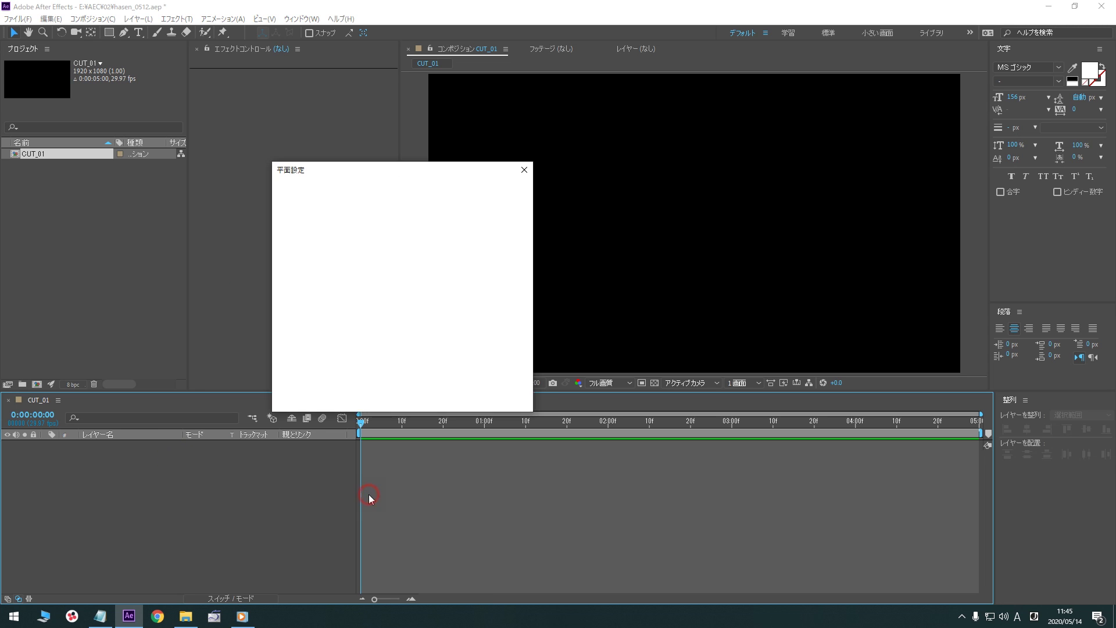
text(BG)
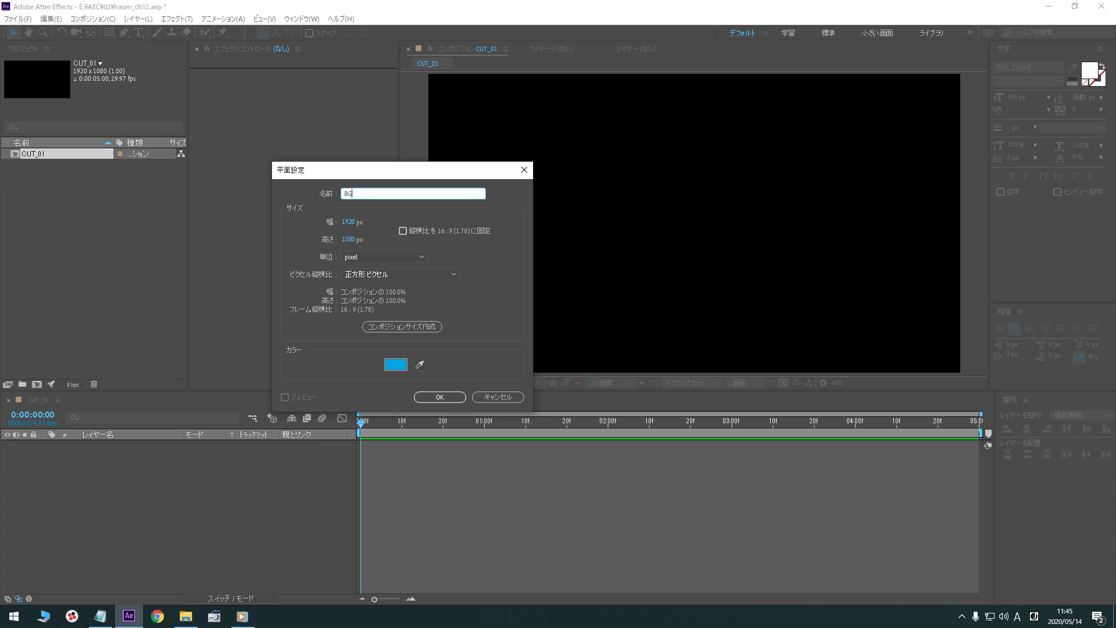
key(Return)
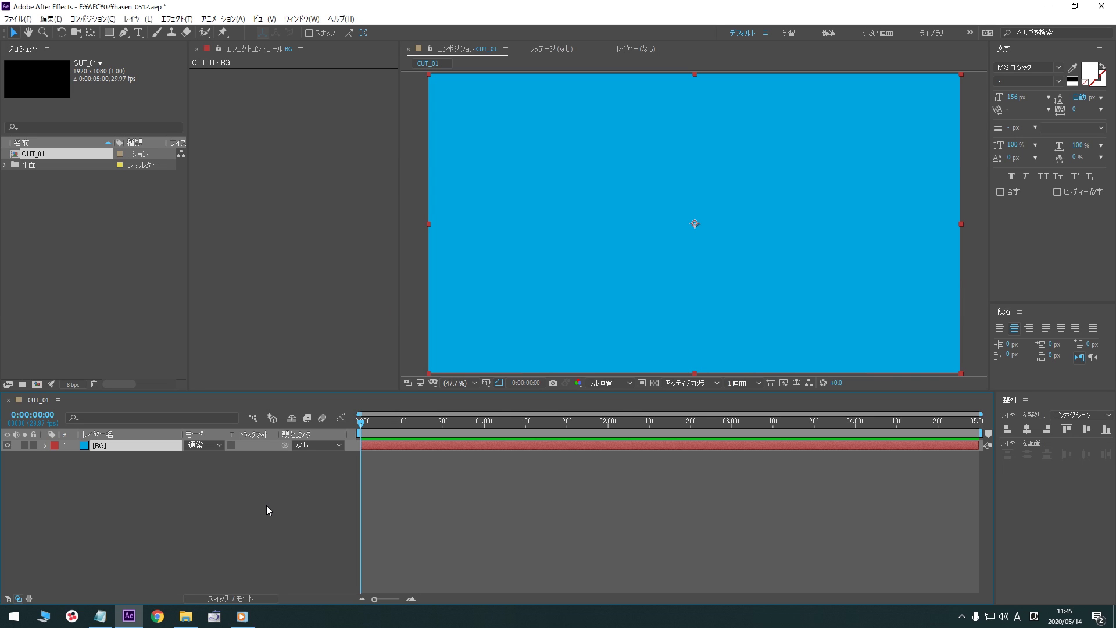
click(196, 514)
- Create a text layer reading 破線 using Japanese input
click(138, 32)
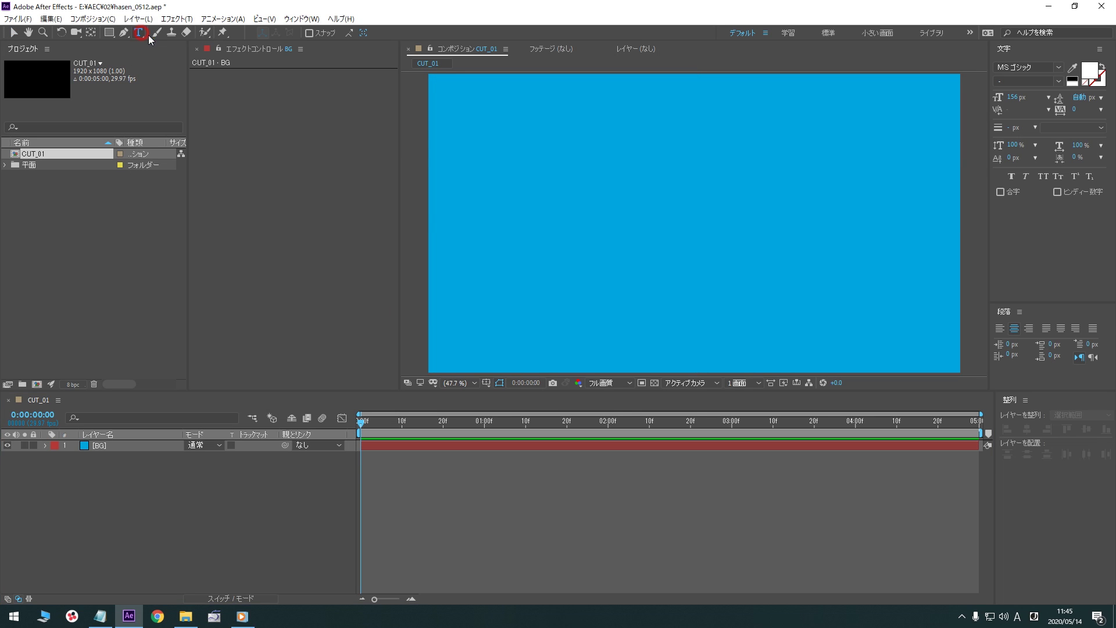
click(611, 213)
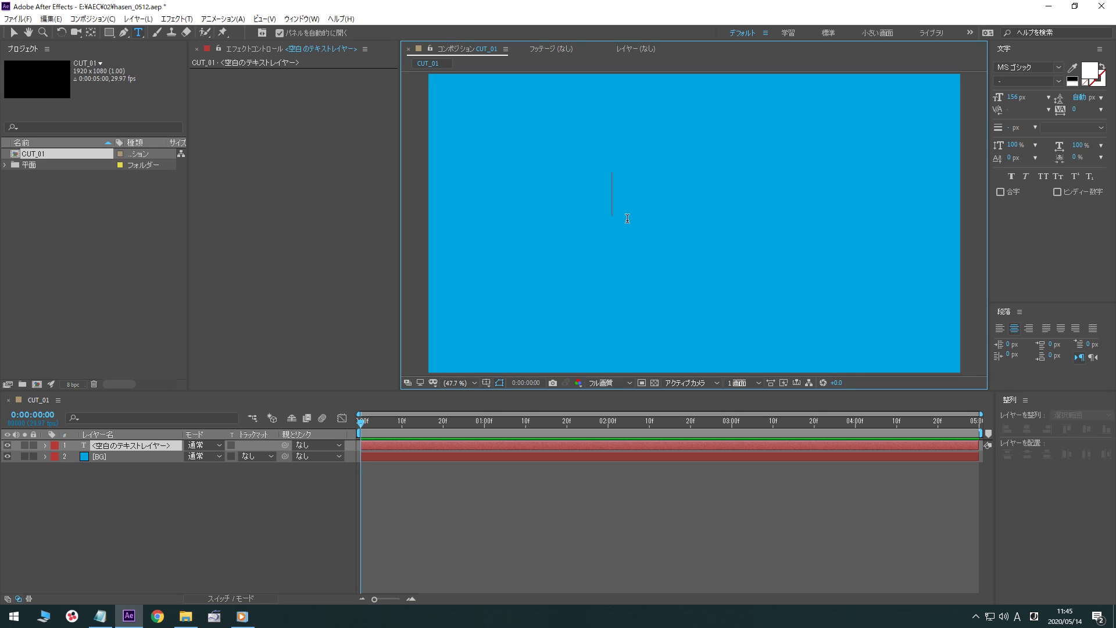
key(Zenkaku_Hankaku)
text(hase)
key(Tab)
key(Return)
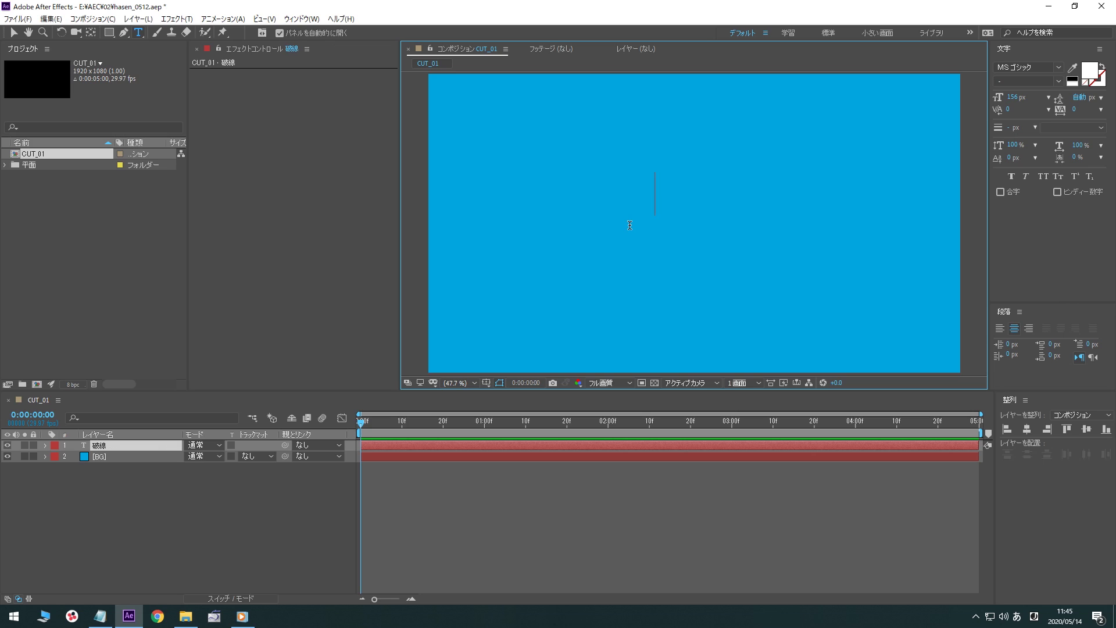
- Widen the kerning between 破 and 線 to 40
key(Left)
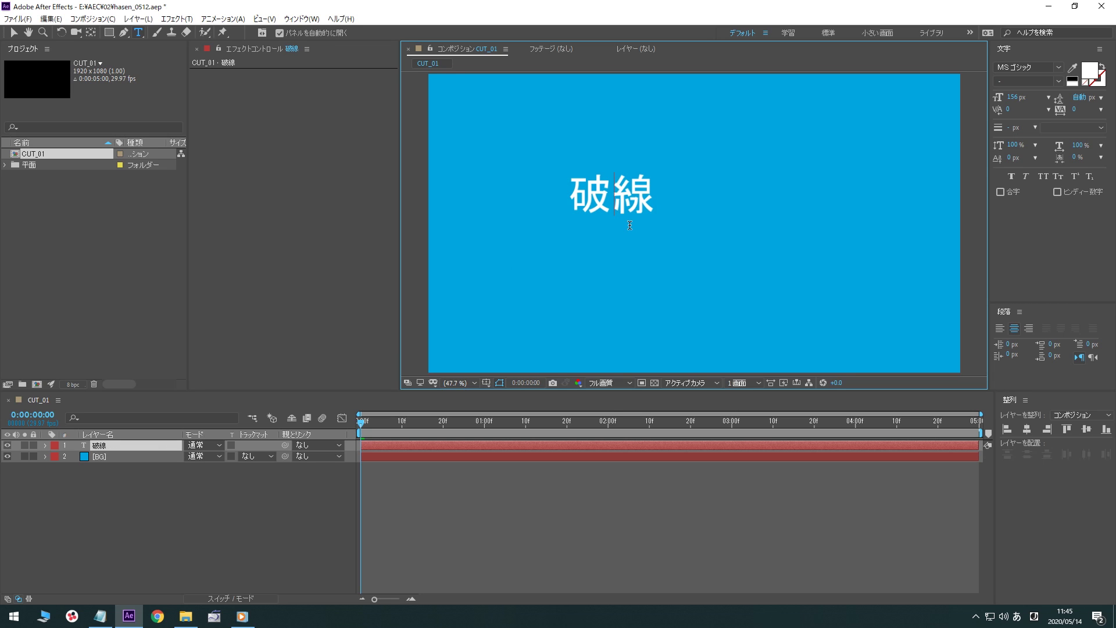
key(alt+Right)
key(alt+Right)
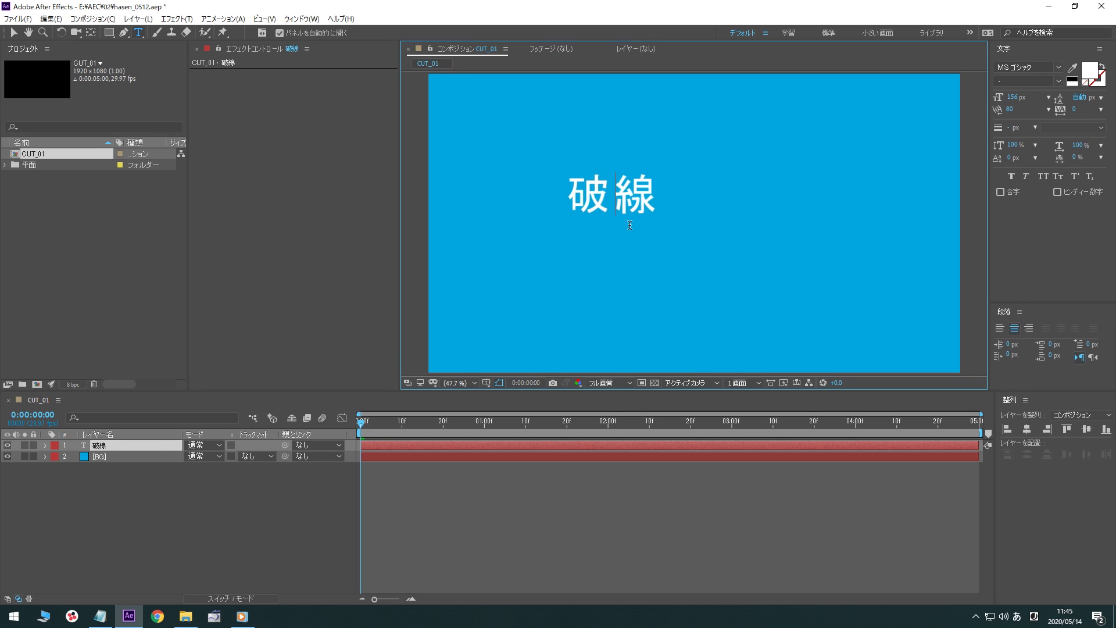
key(alt+Left)
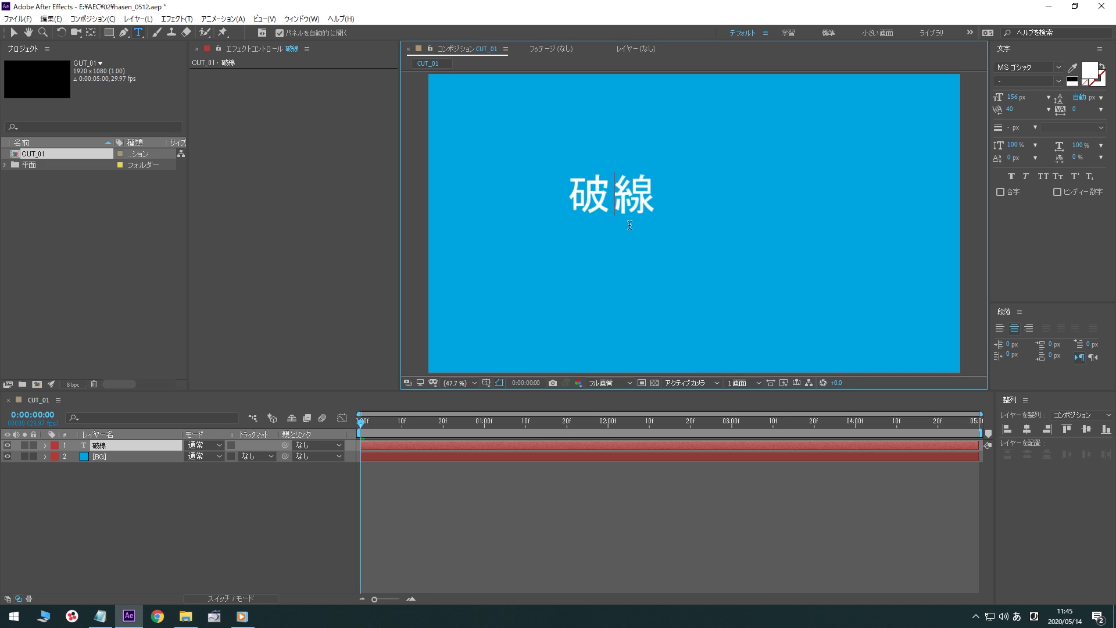
click(12, 32)
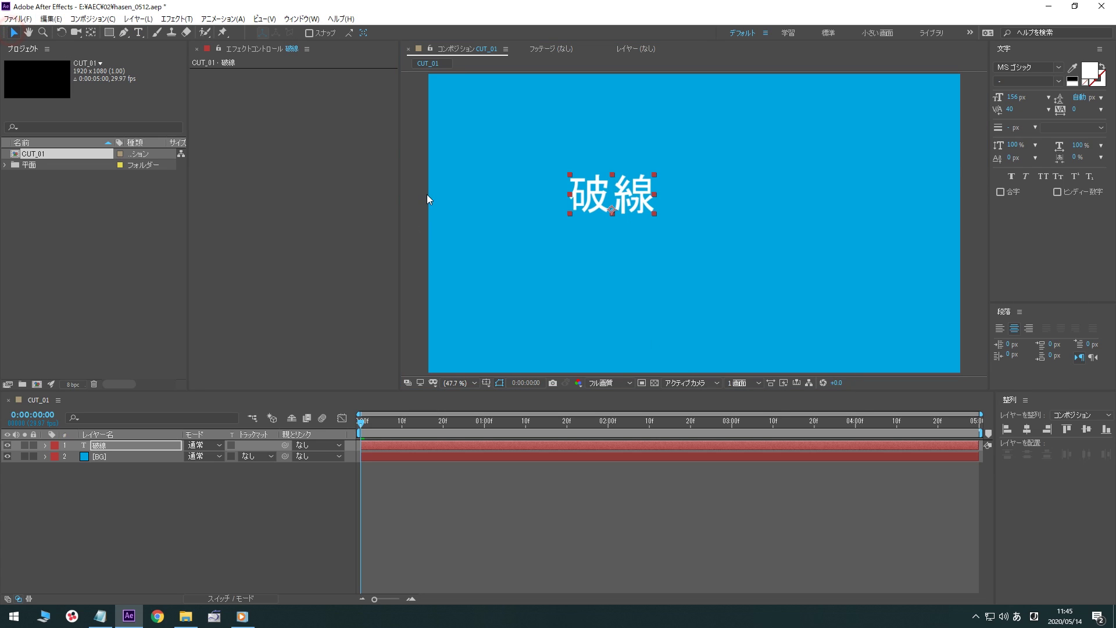
- Centre the 破線 text horizontally and vertically in the composition
click(1028, 429)
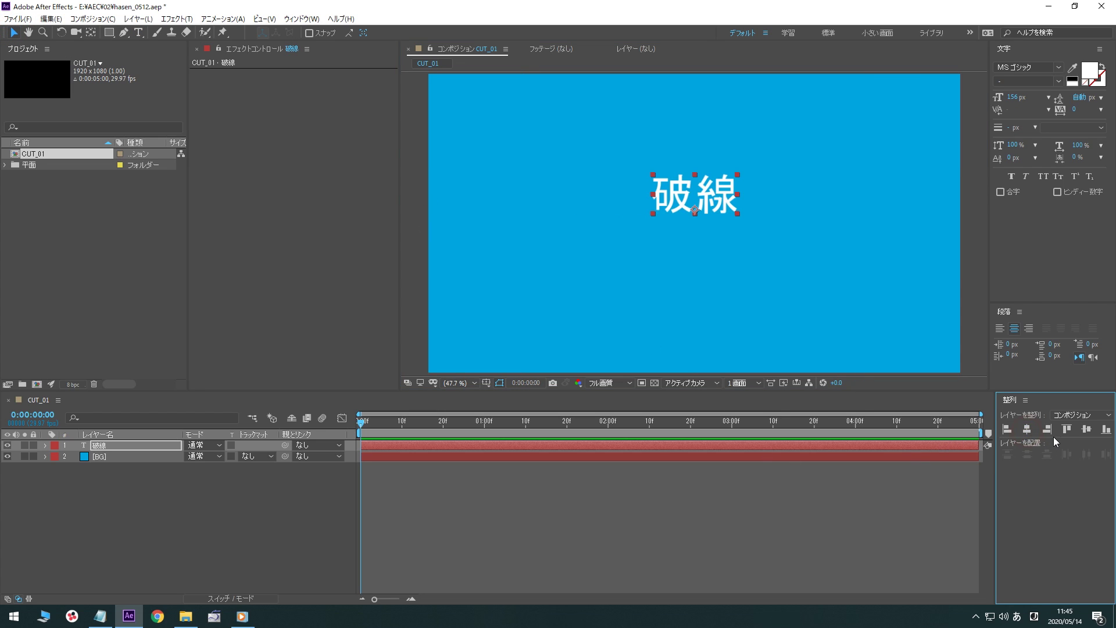
click(1087, 429)
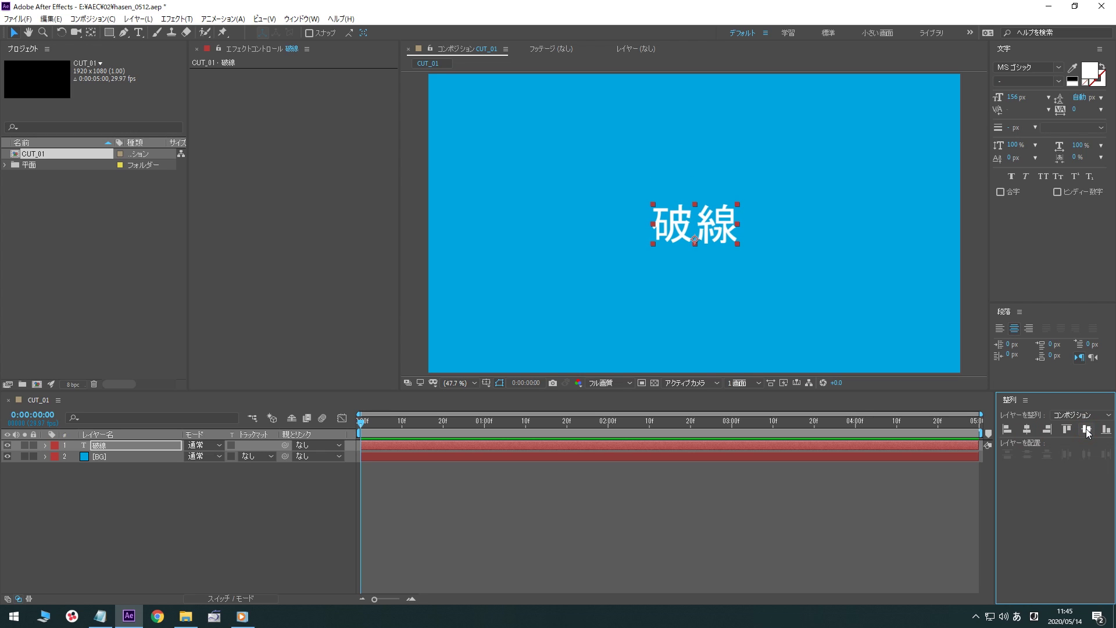
click(217, 507)
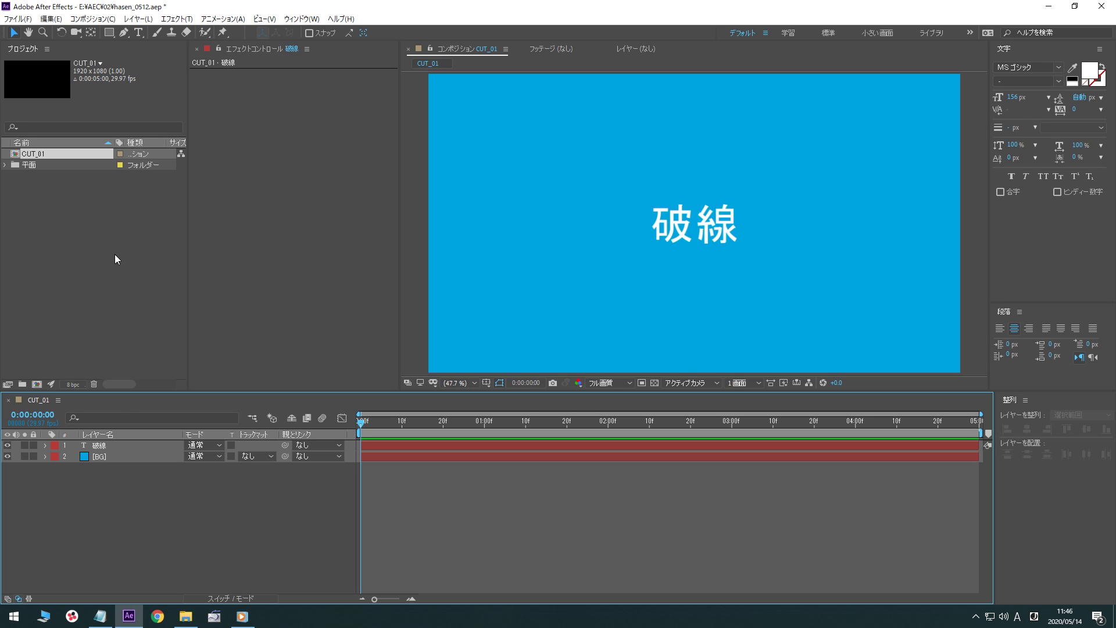
- Choose the Rectangle tool from the shape tool flyout
drag(110, 38, 162, 47)
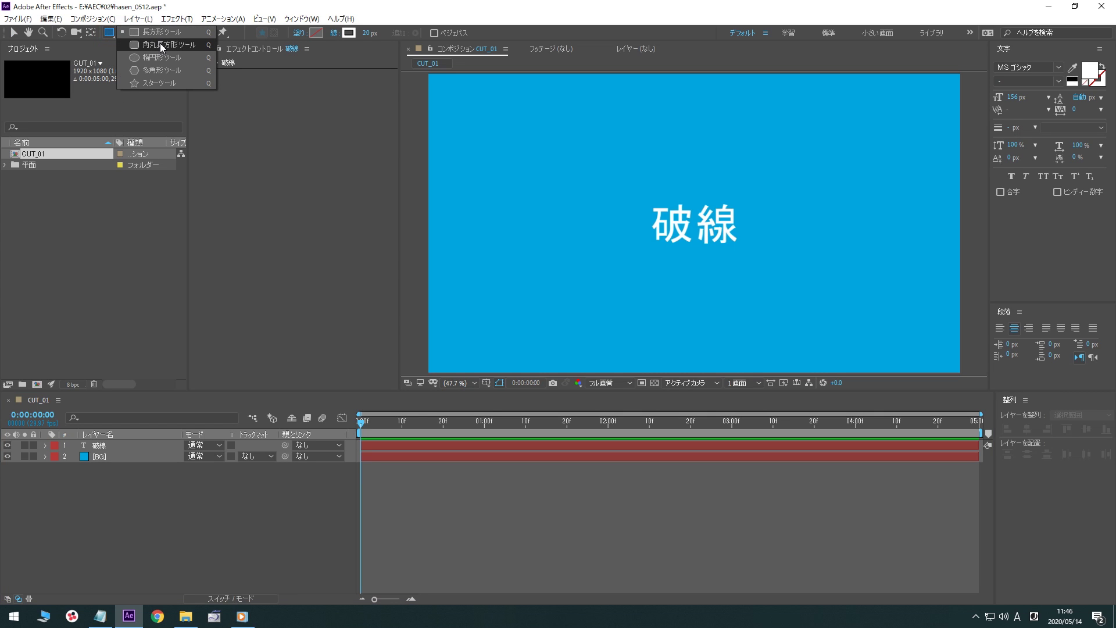
drag(161, 46, 178, 86)
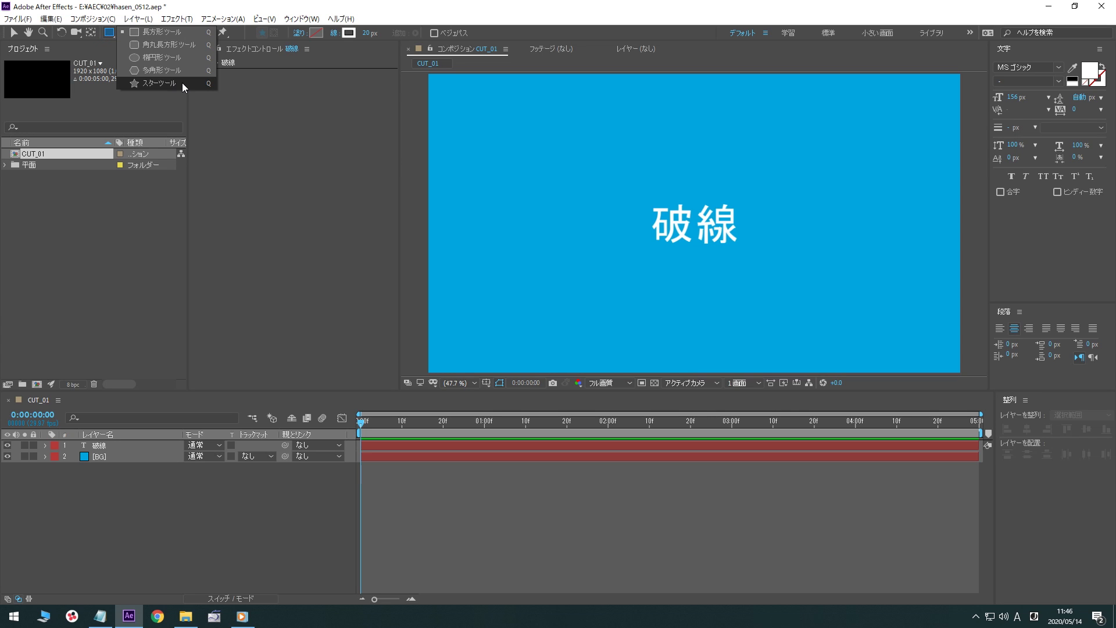
drag(183, 82, 173, 38)
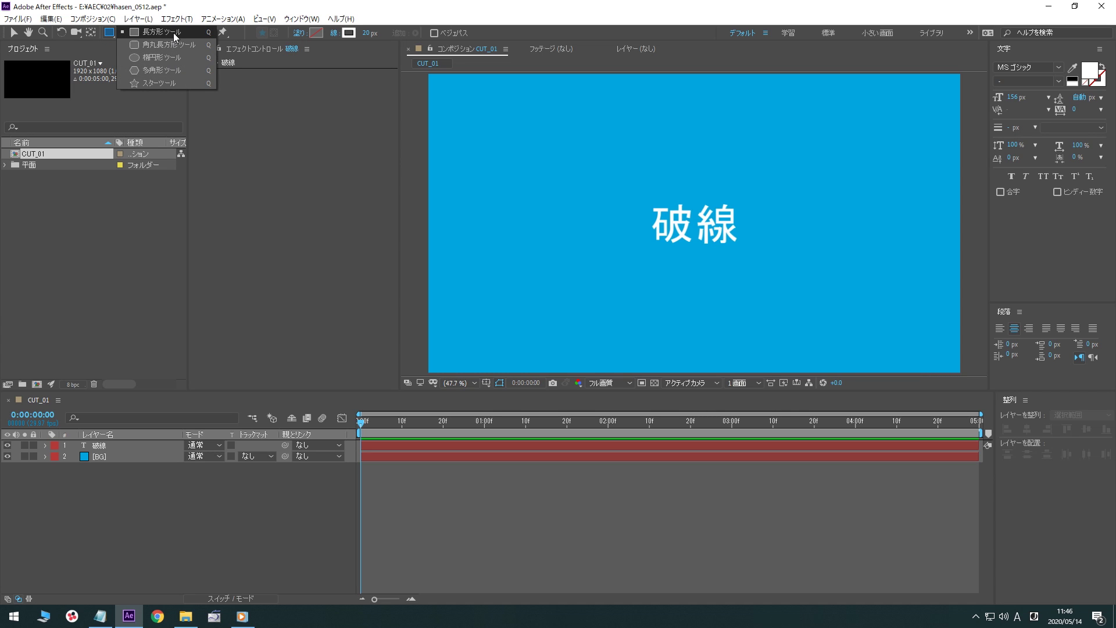
click(159, 32)
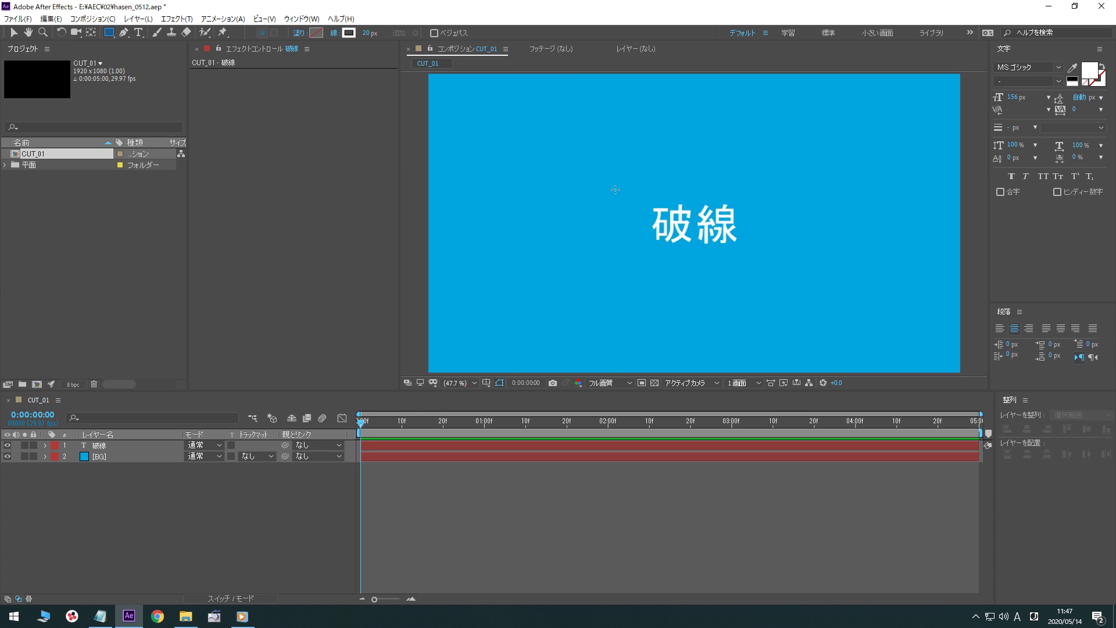
mouse_move(614, 193)
mouse_down()
mouse_move(735, 260)
mouse_move(774, 262)
mouse_up()
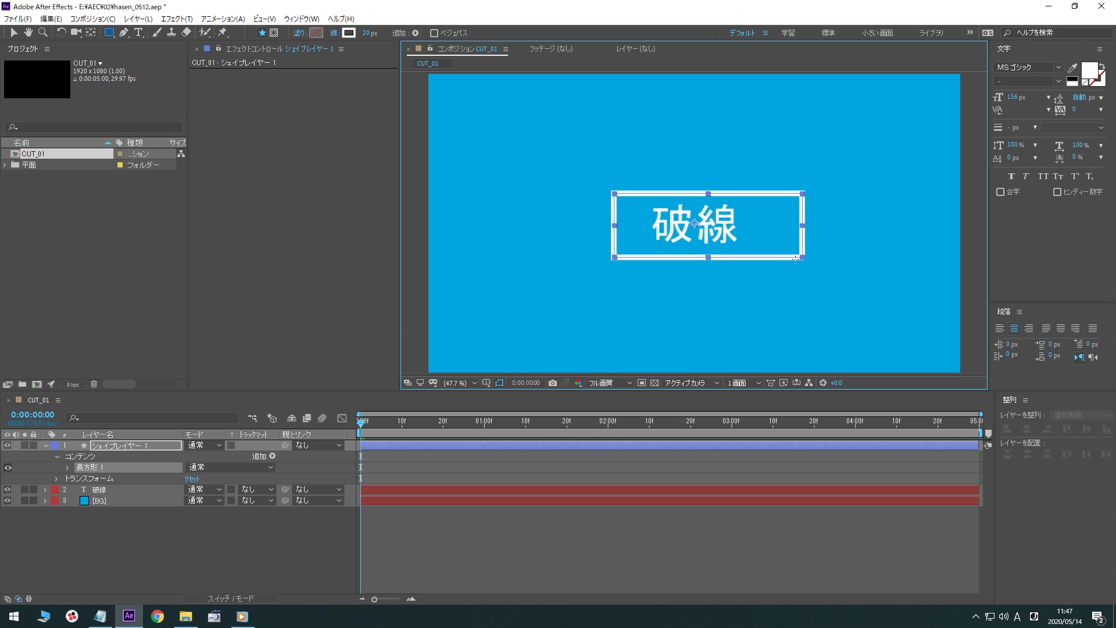
key(ctrl+z)
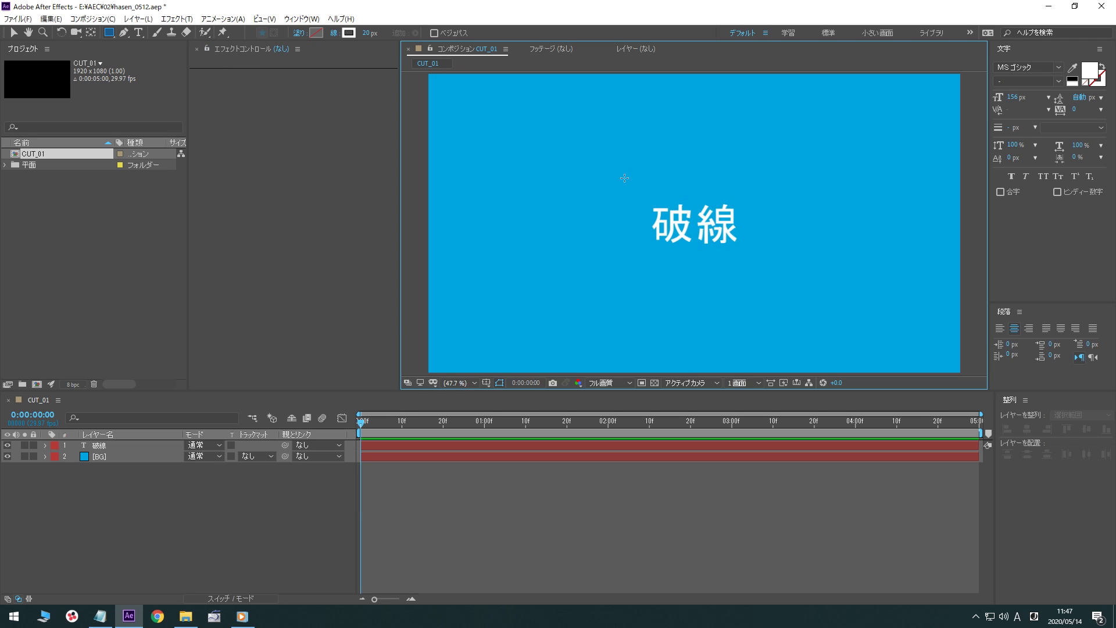
mouse_move(618, 183)
mouse_down()
mouse_move(689, 253)
mouse_move(757, 246)
mouse_up()
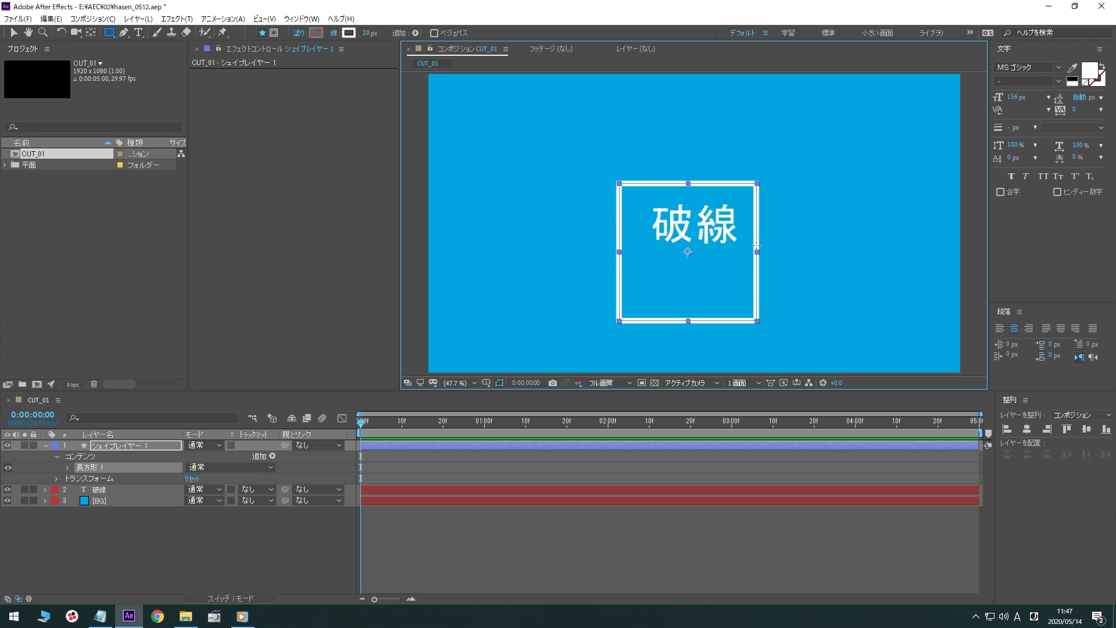
key(ctrl+z)
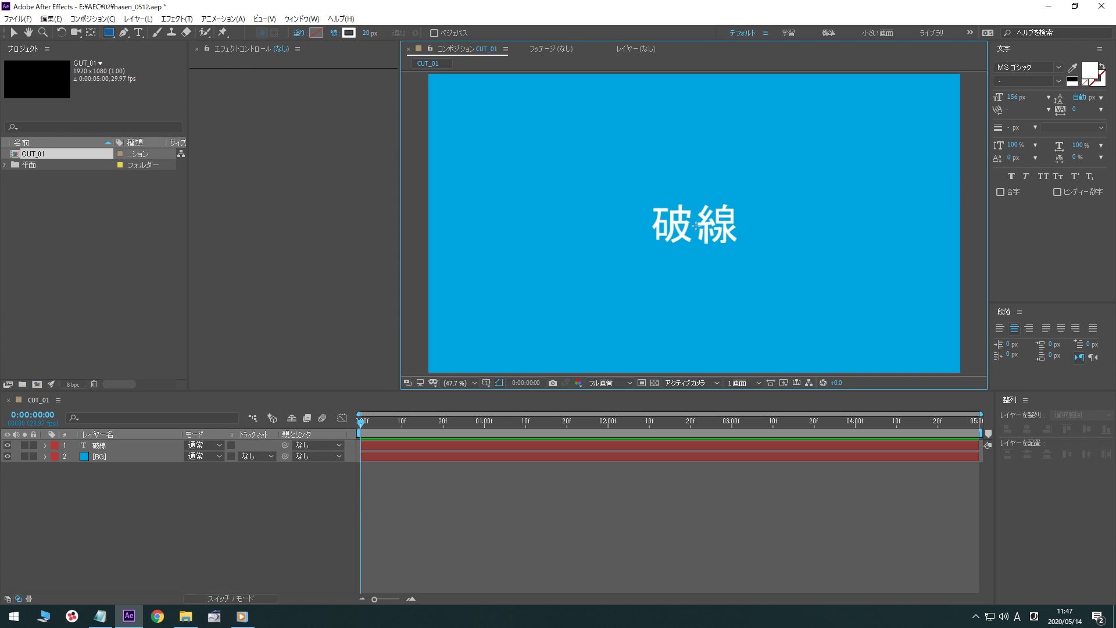
click(695, 225)
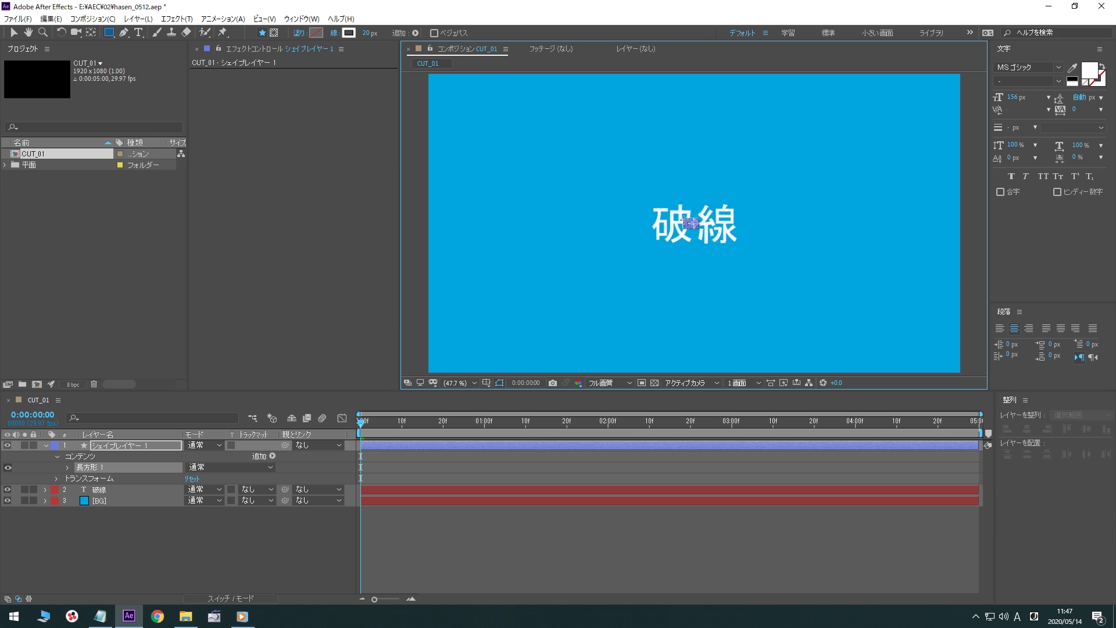
drag(686, 221, 633, 180)
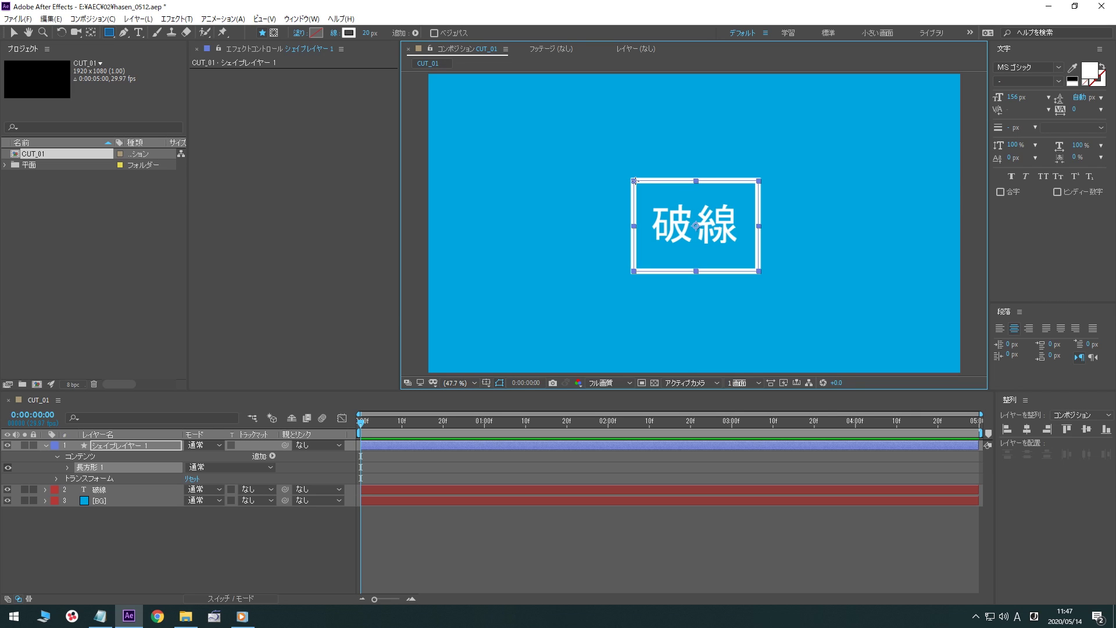
key(Delete)
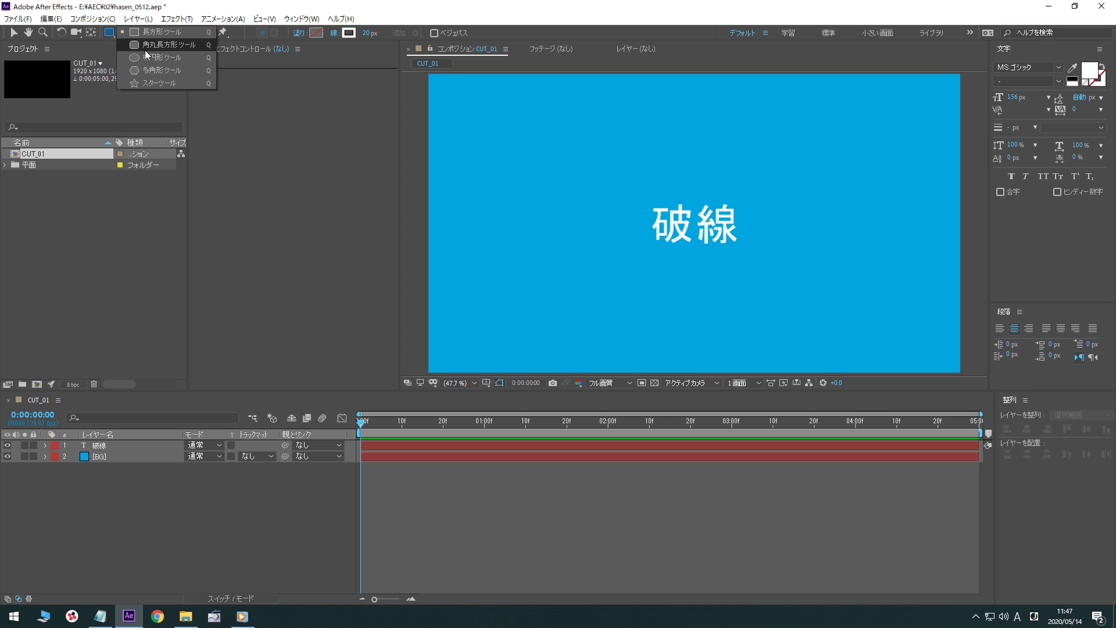
drag(109, 36, 145, 45)
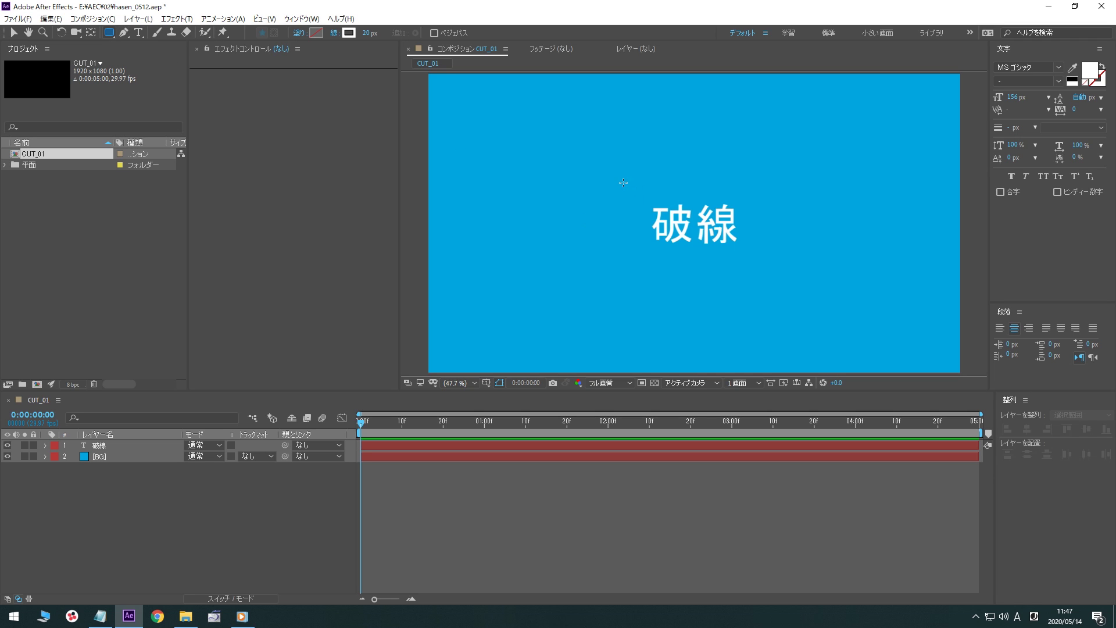
drag(617, 182, 738, 253)
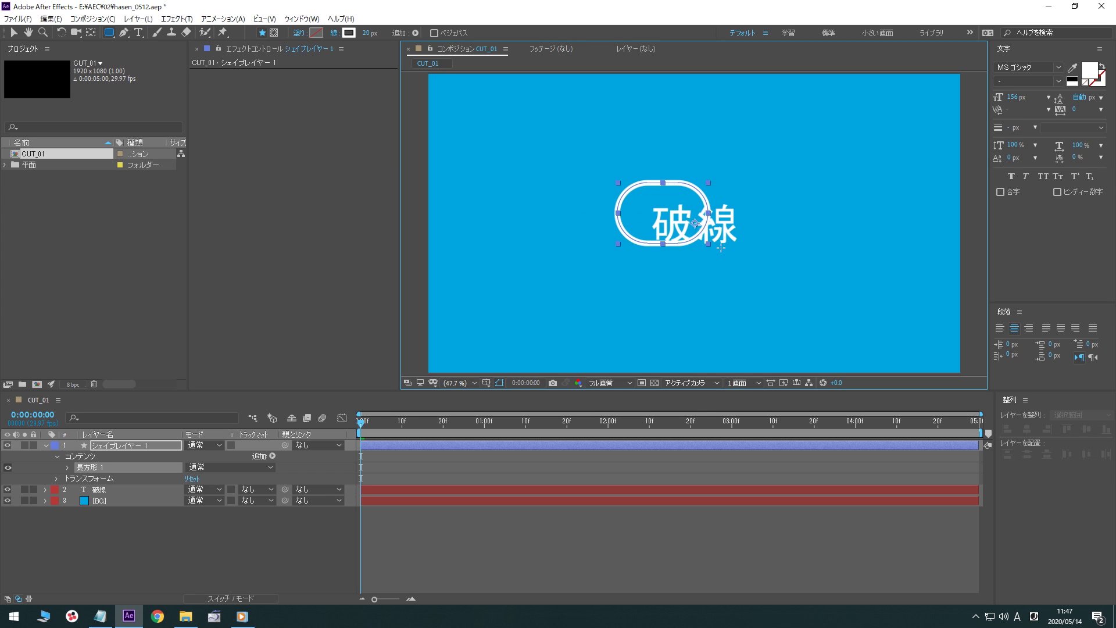
drag(738, 253, 772, 265)
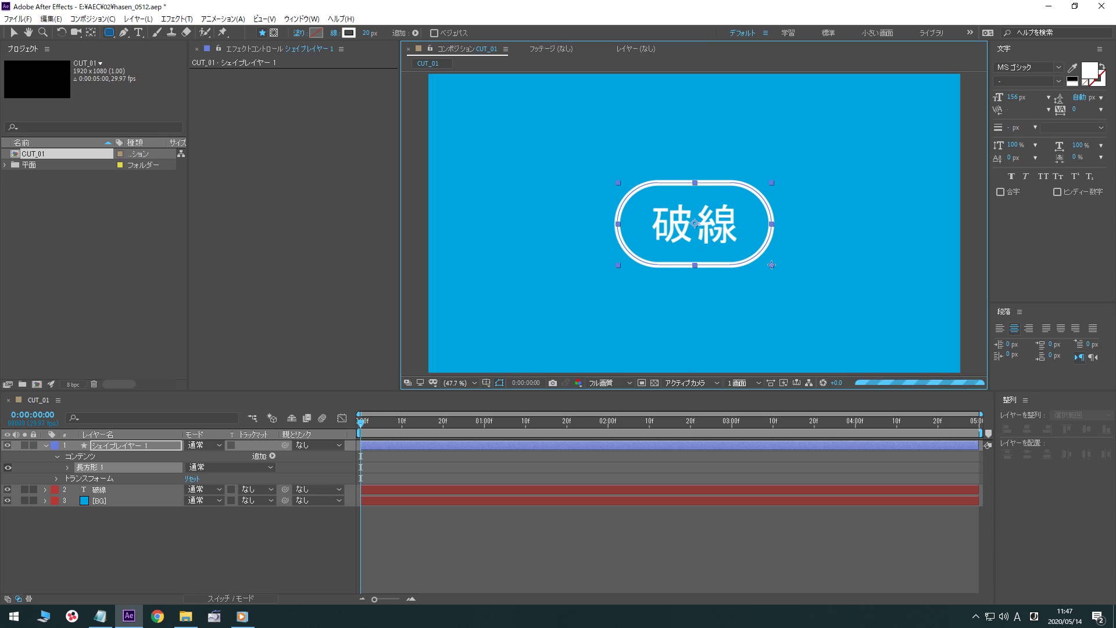
key(ctrl+z)
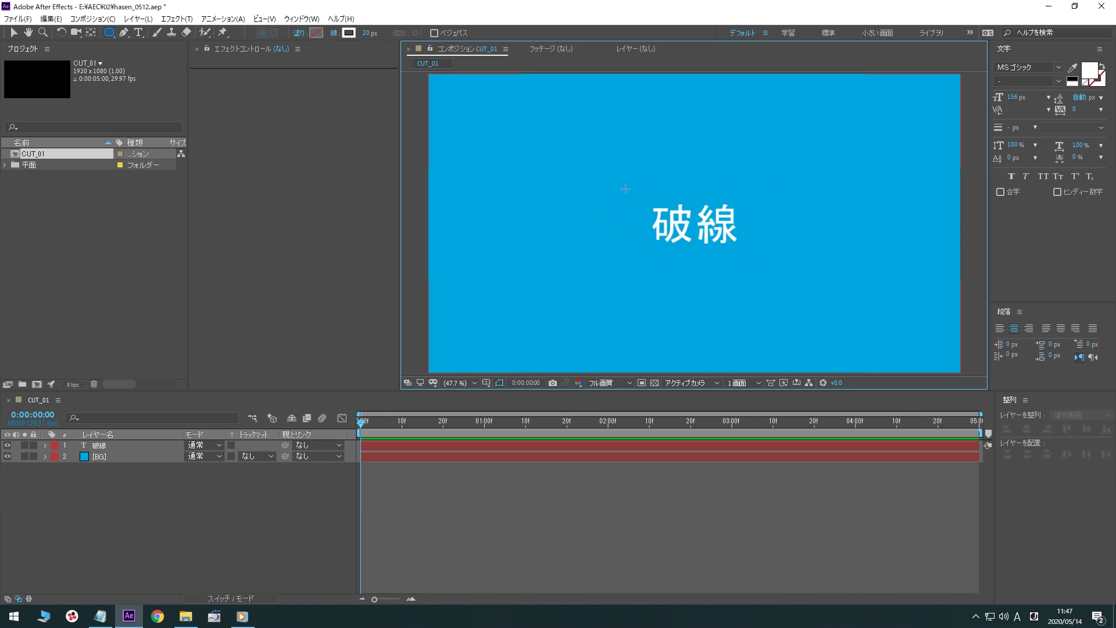
drag(638, 186, 708, 243)
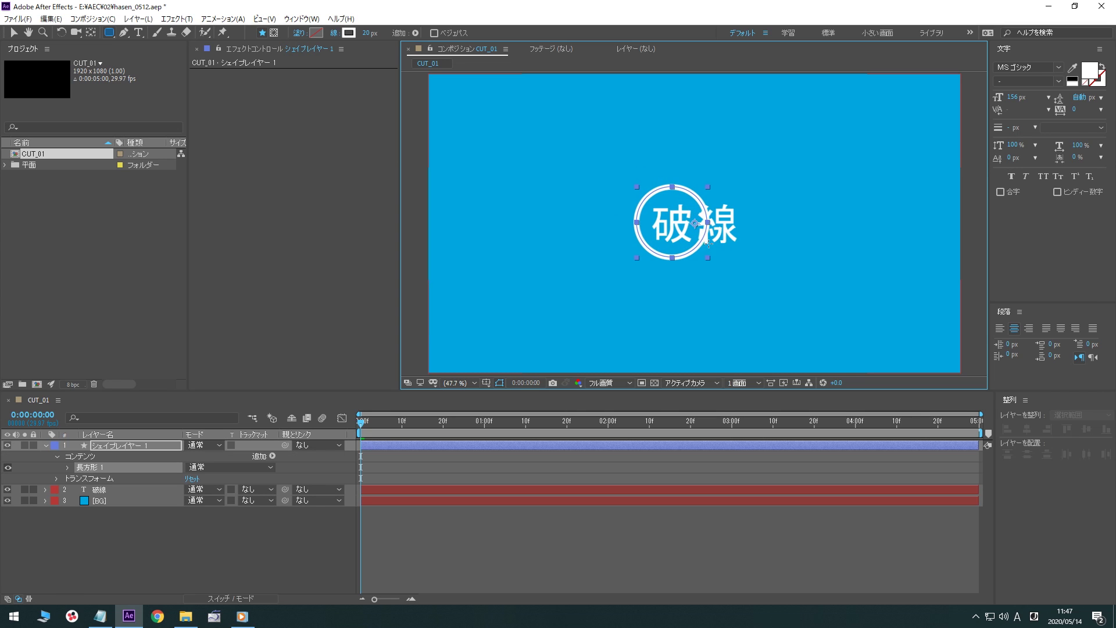
drag(707, 243, 766, 274)
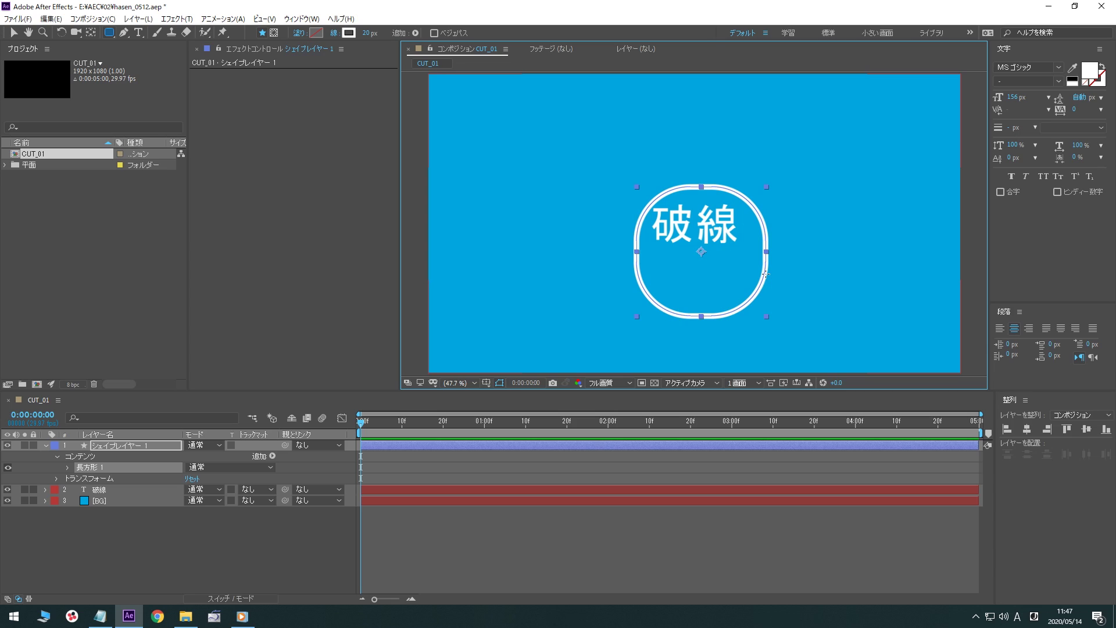
key(Delete)
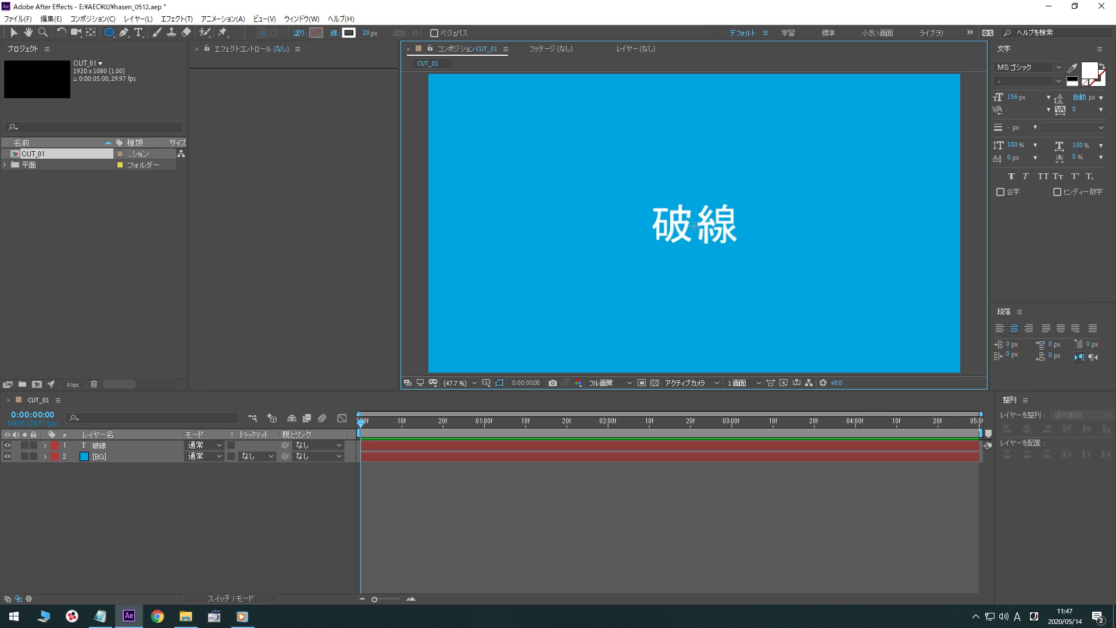
drag(694, 226, 627, 188)
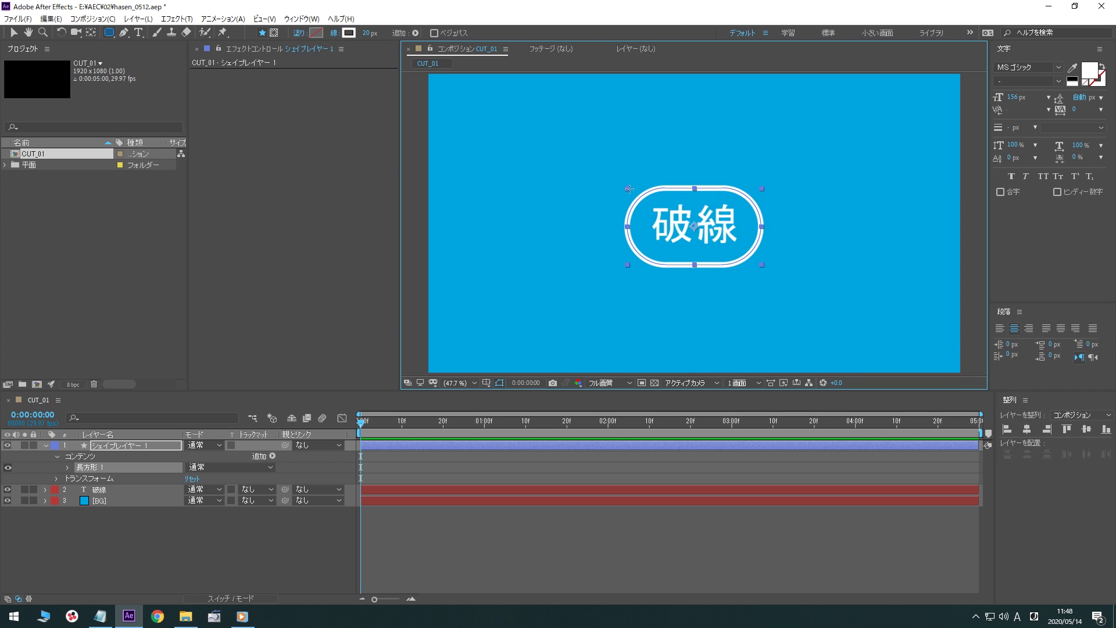
key(ctrl+z)
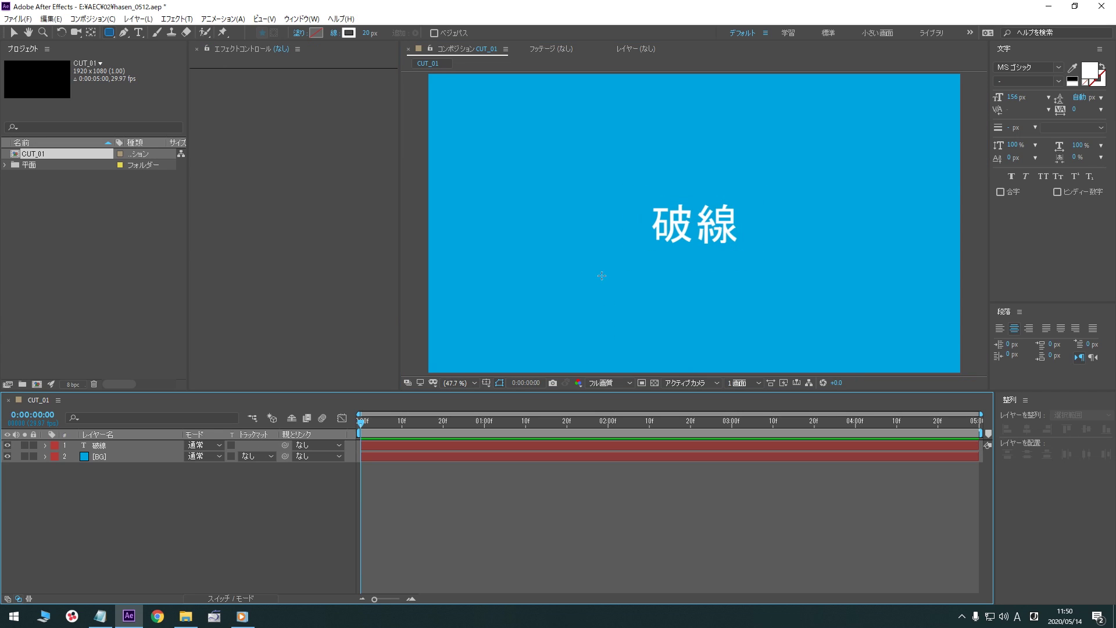
drag(630, 188, 756, 259)
key(Up)
key(Up)
key(Up)
key(Up)
key(Up)
key(Up)
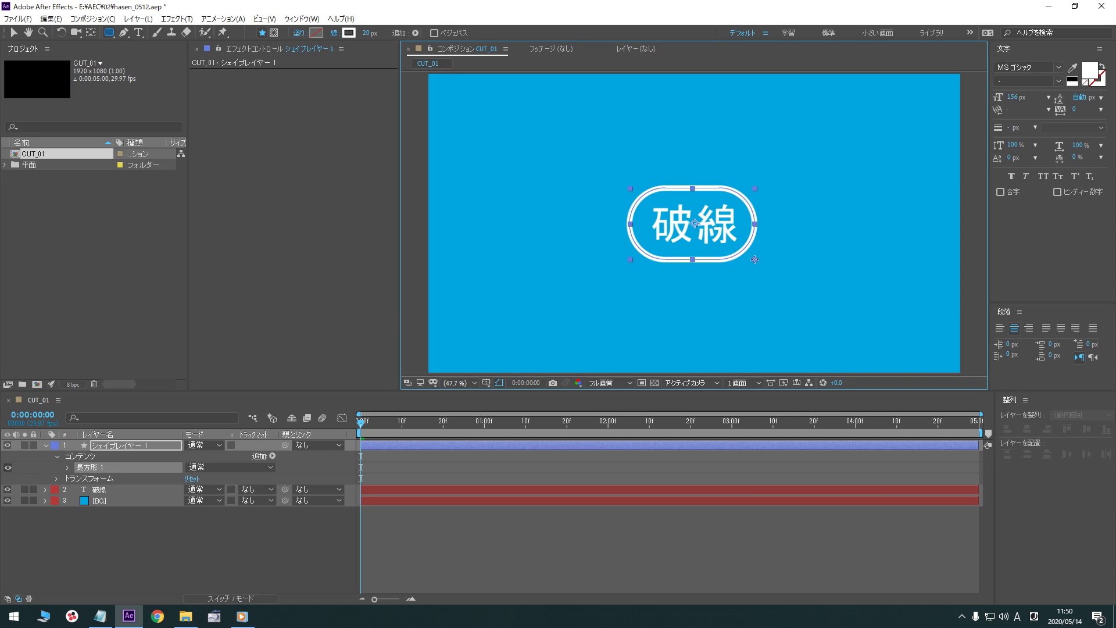
key(Down)
key(Down)
key(Down)
key(Down)
key(Down)
key(Down)
key(Down)
key(Down)
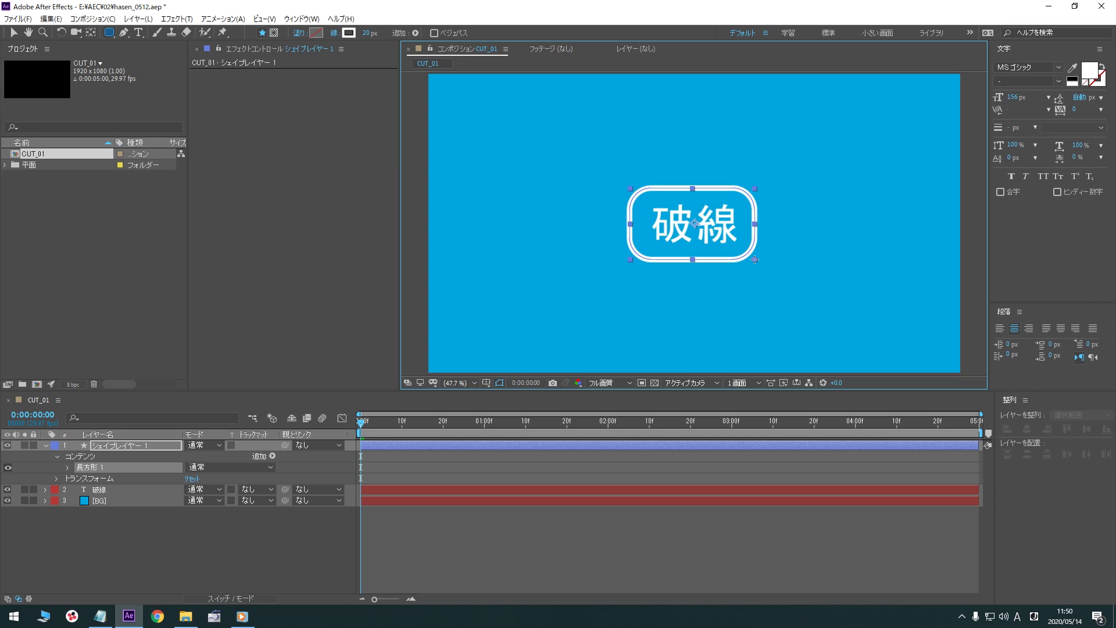
key(Up)
key(Up)
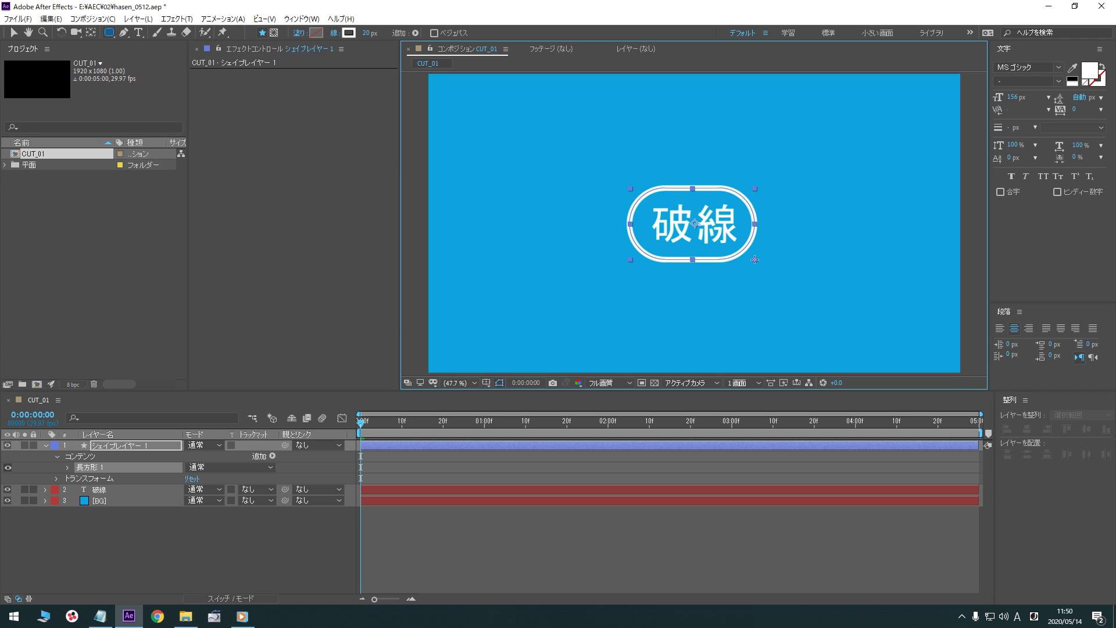
key(Left)
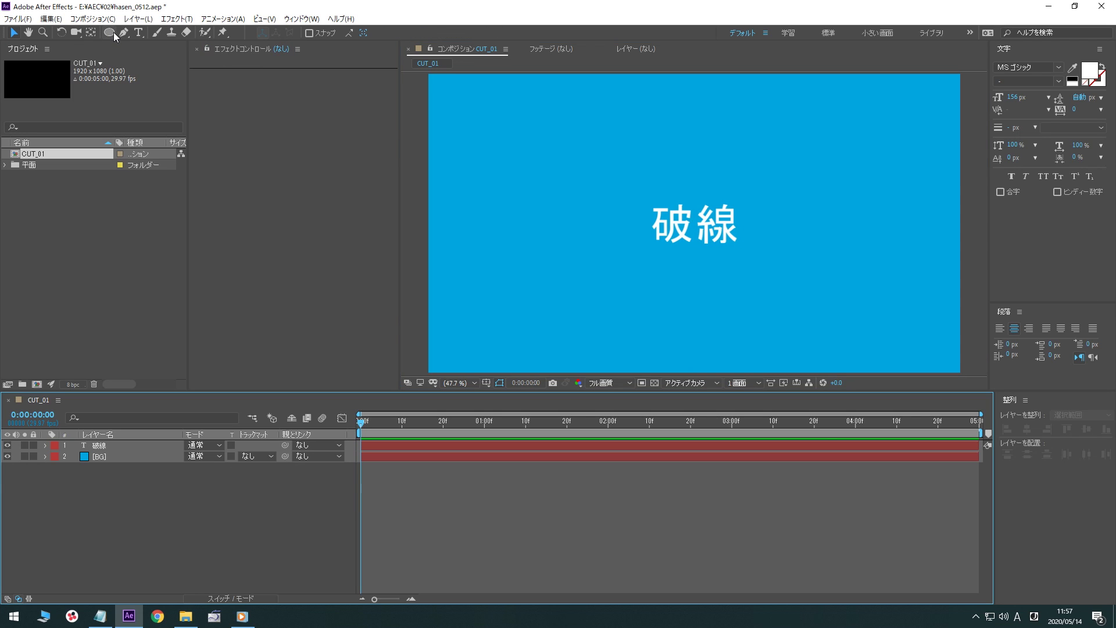
click(109, 32)
click(169, 57)
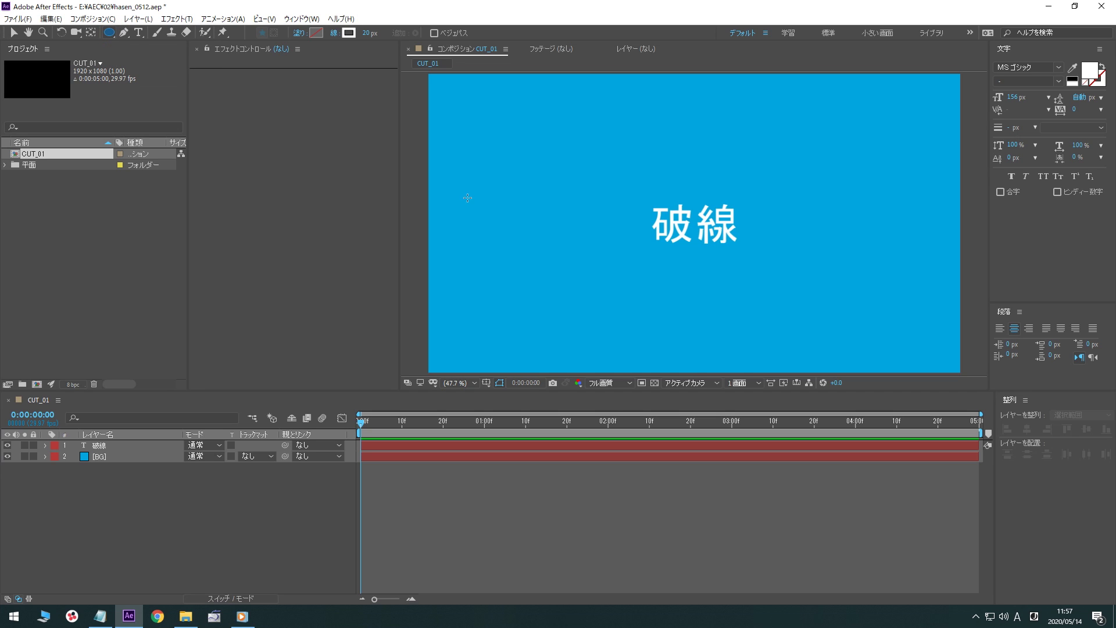
drag(620, 182, 767, 259)
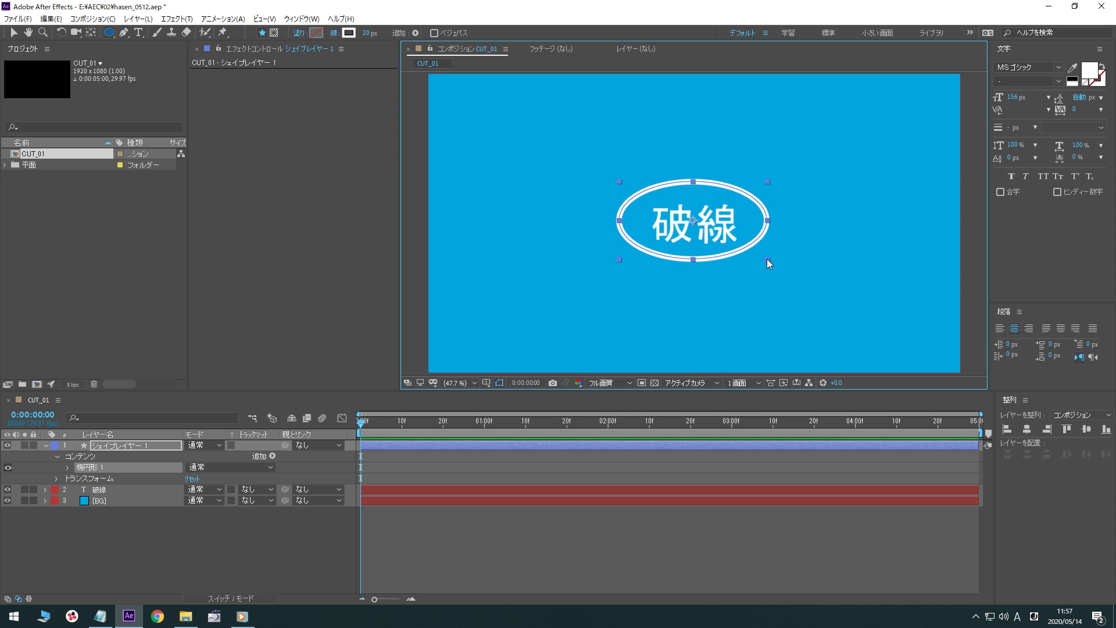
key(ctrl+z)
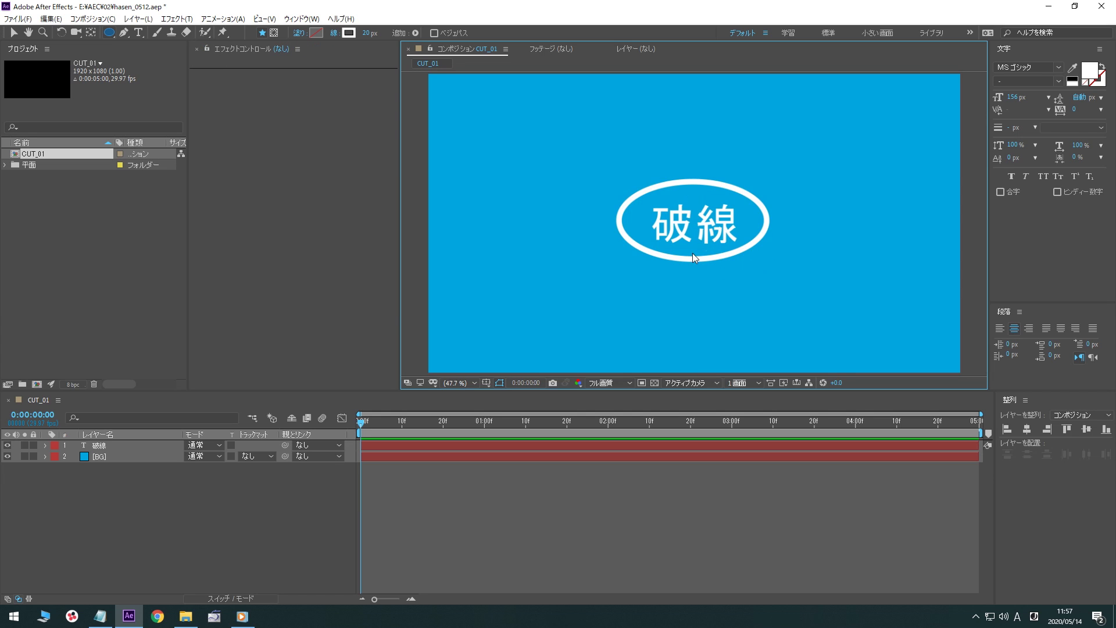
drag(625, 185, 754, 237)
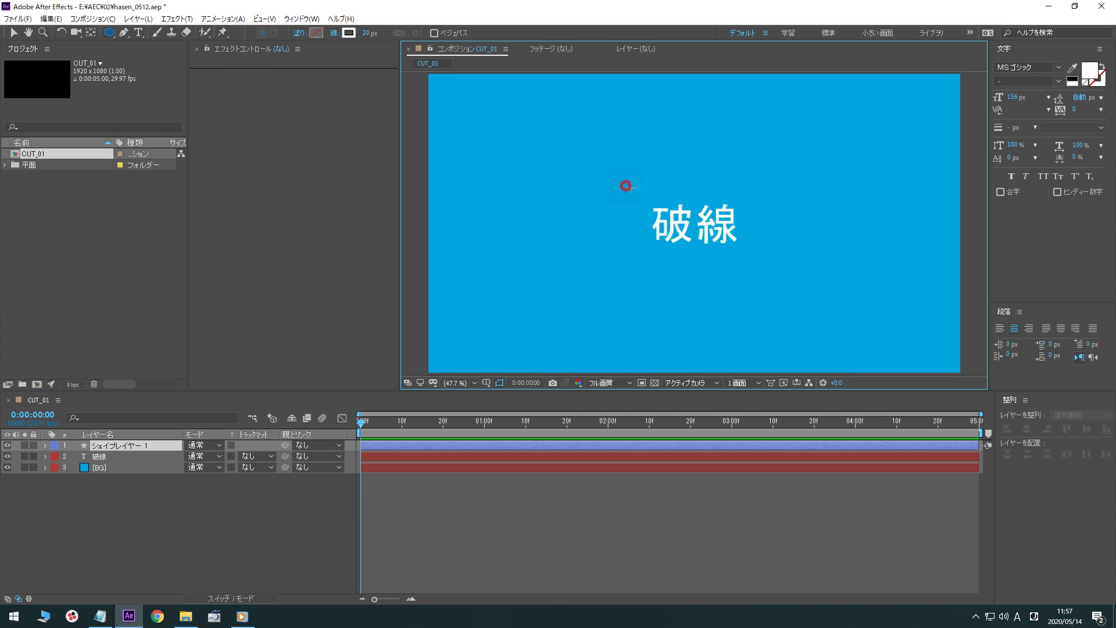
drag(759, 241, 763, 243)
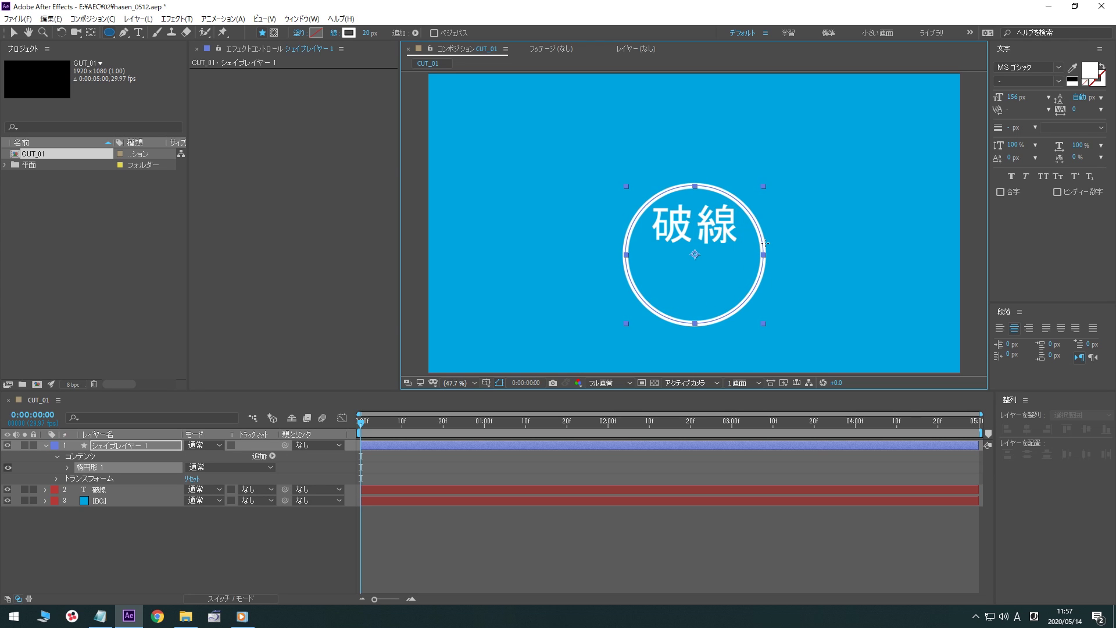
key(Delete)
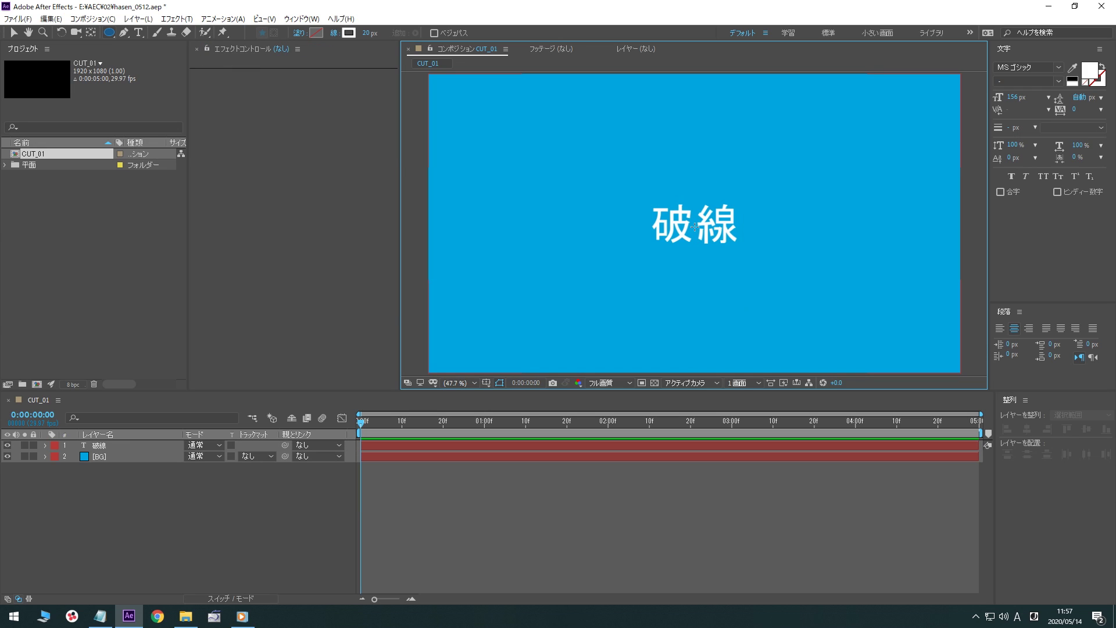
mouse_move(695, 227)
mouse_down()
mouse_move(709, 231)
mouse_move(621, 236)
mouse_up()
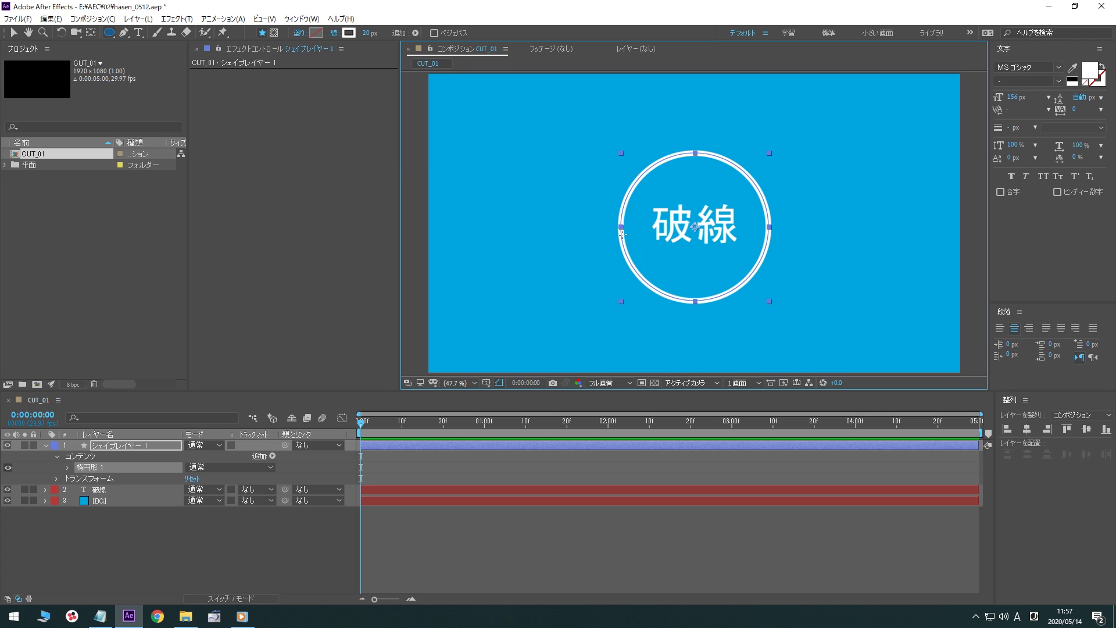
key(Delete)
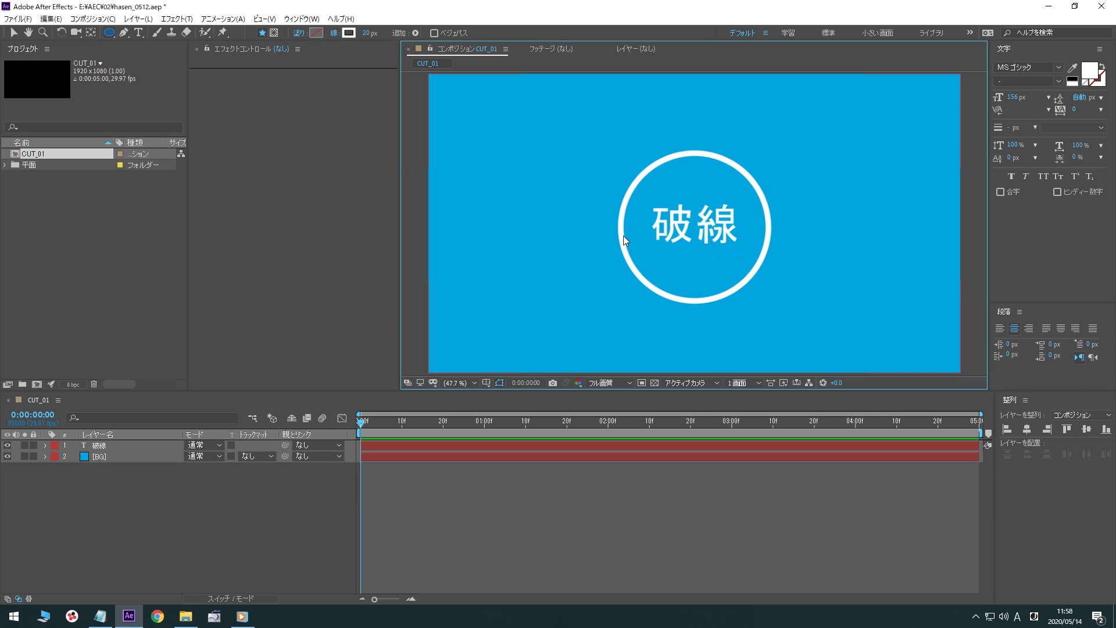
click(112, 32)
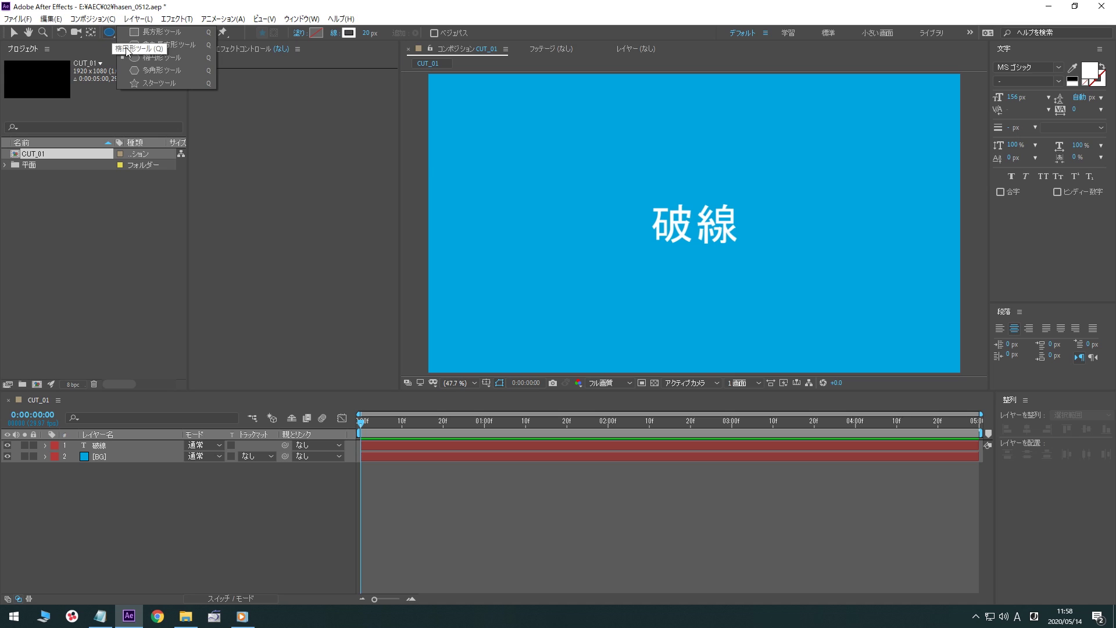
click(139, 72)
mouse_move(694, 223)
mouse_down()
mouse_move(627, 252)
mouse_move(664, 274)
mouse_up()
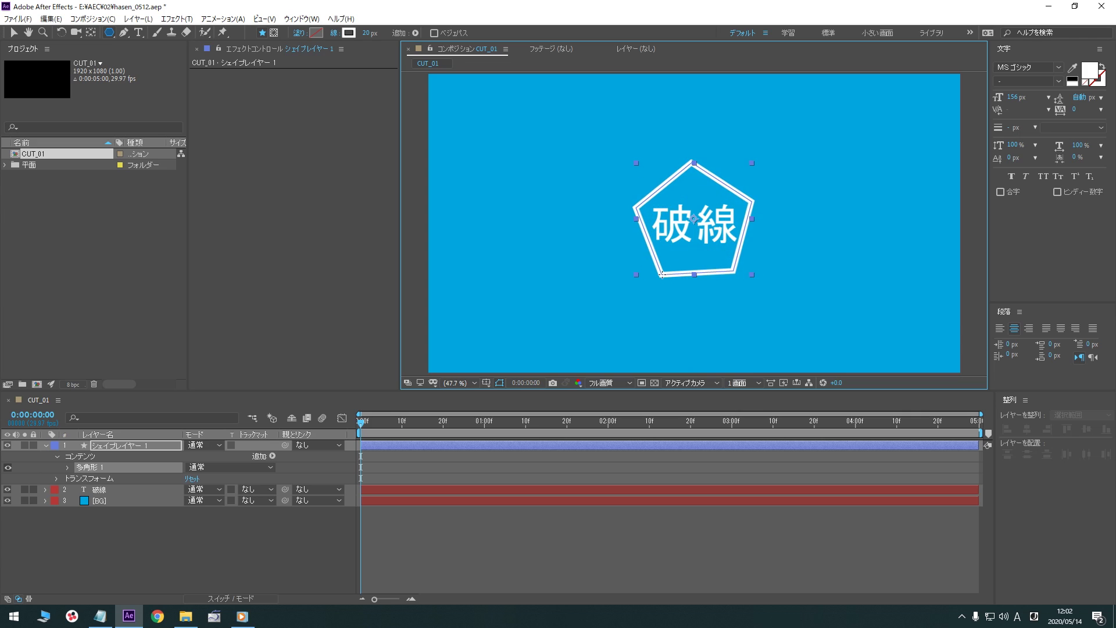
key(ctrl+z)
mouse_move(695, 224)
mouse_down()
mouse_move(601, 236)
mouse_move(649, 218)
mouse_move(619, 227)
mouse_up()
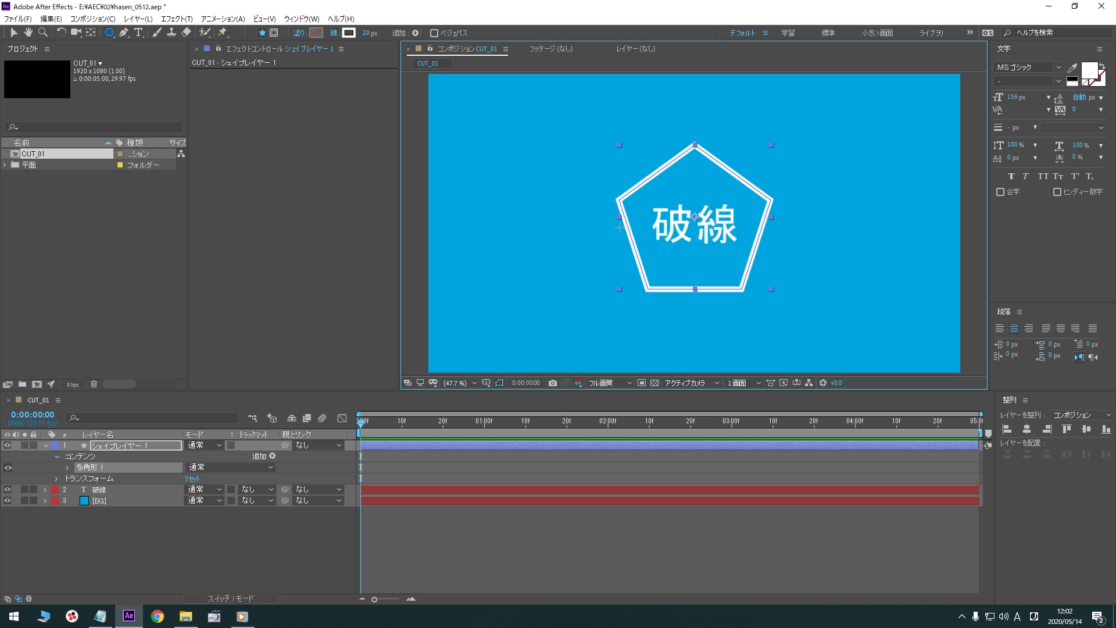
key(Delete)
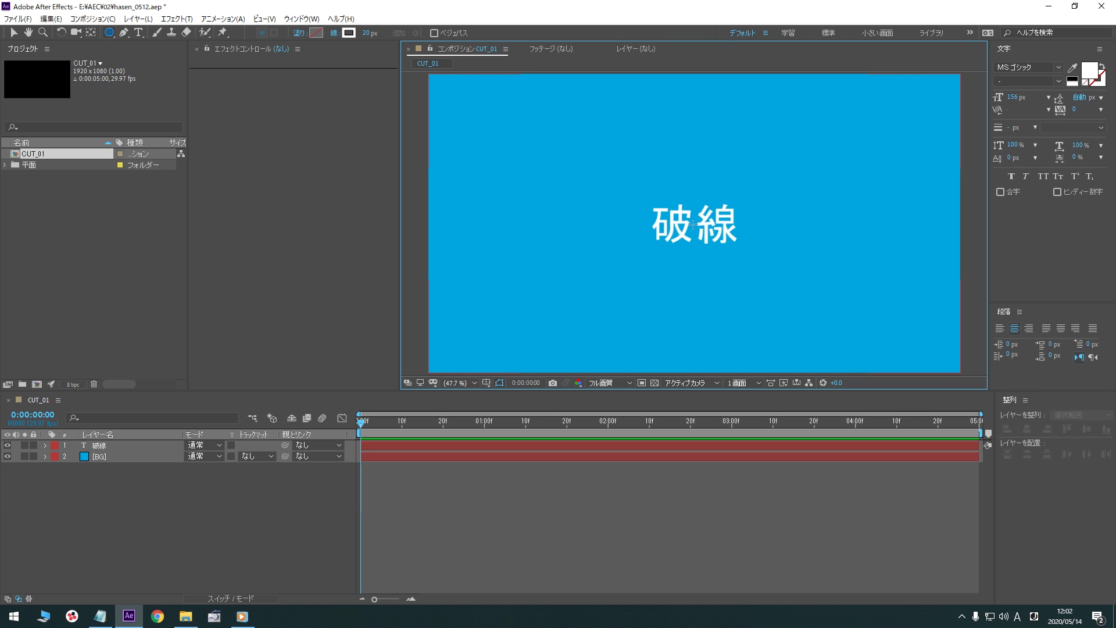
drag(694, 225, 609, 206)
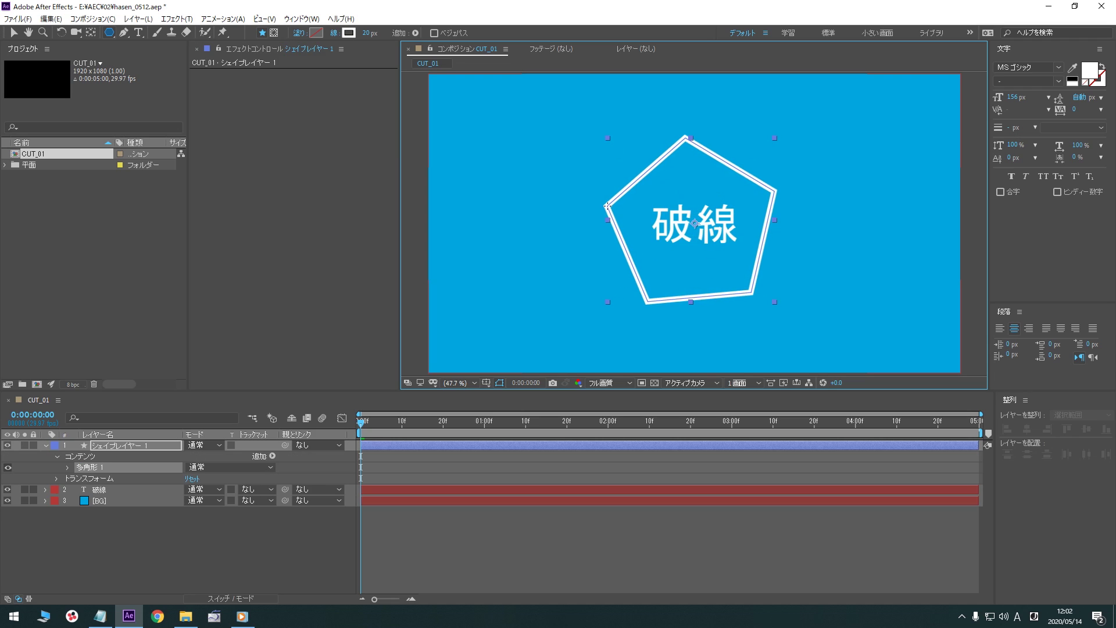
key(Up)
key(Up)
key(Up)
key(Up)
key(Up)
key(Down)
key(Down)
key(Down)
key(Down)
key(Down)
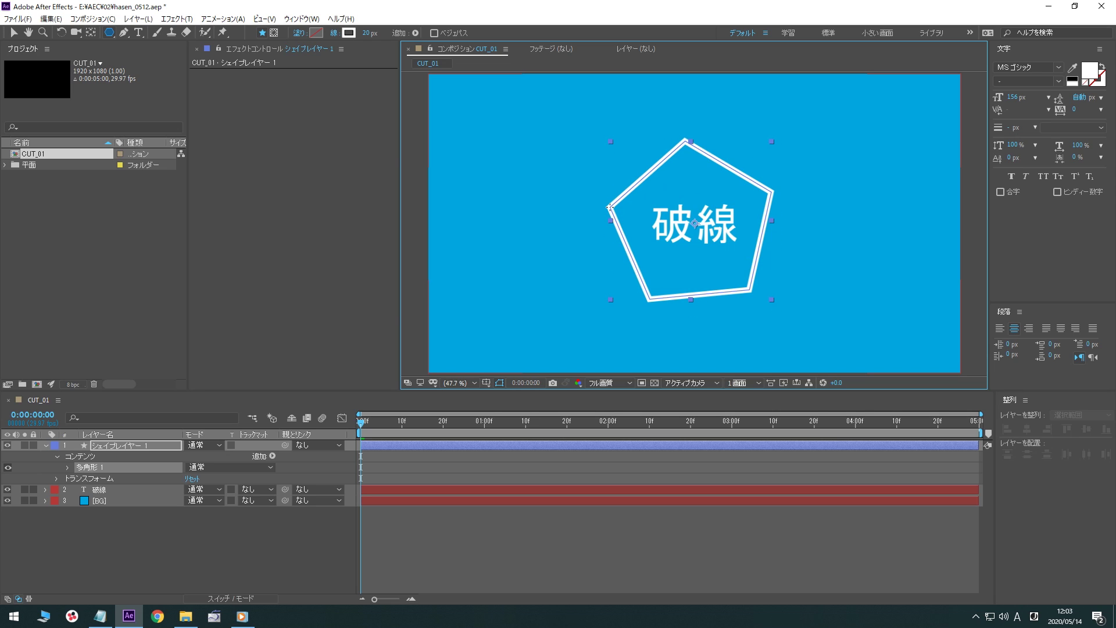
key(Down)
key(Down)
drag(609, 207, 609, 207)
key(Delete)
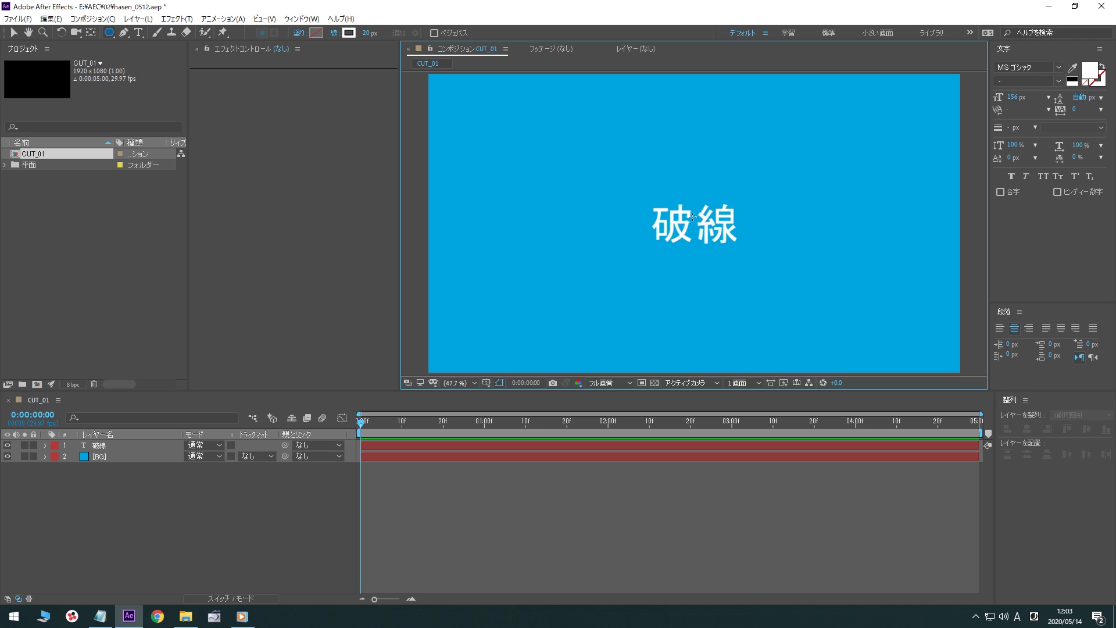
drag(695, 223, 611, 224)
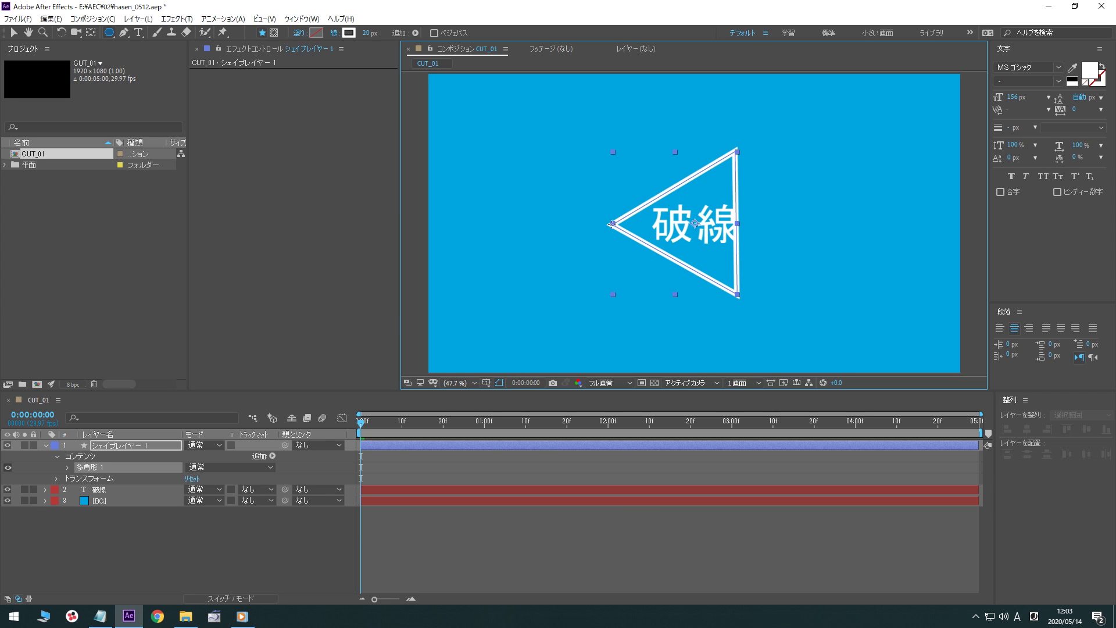
key(Page_Up)
key(Page_Up)
key(Page_Up)
key(Page_Up)
key(Page_Up)
key(Page_Up)
key(Page_Down)
key(Page_Down)
key(Page_Down)
key(Page_Down)
key(Page_Down)
key(Page_Down)
key(Page_Down)
key(Page_Down)
key(Page_Down)
key(Page_Down)
key(Page_Down)
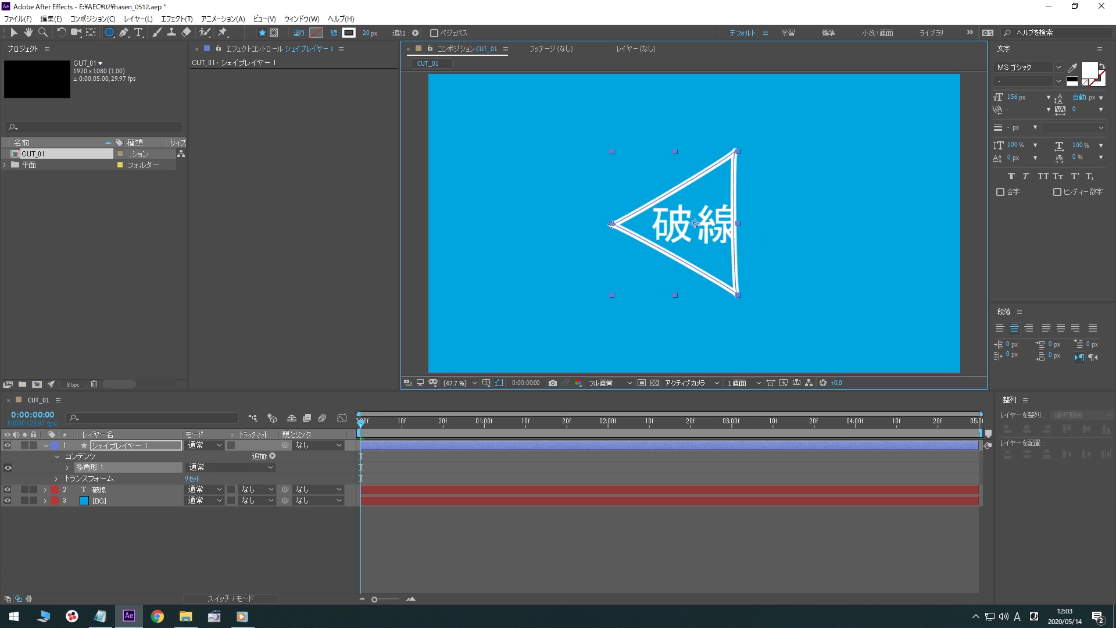
key(ctrl+z)
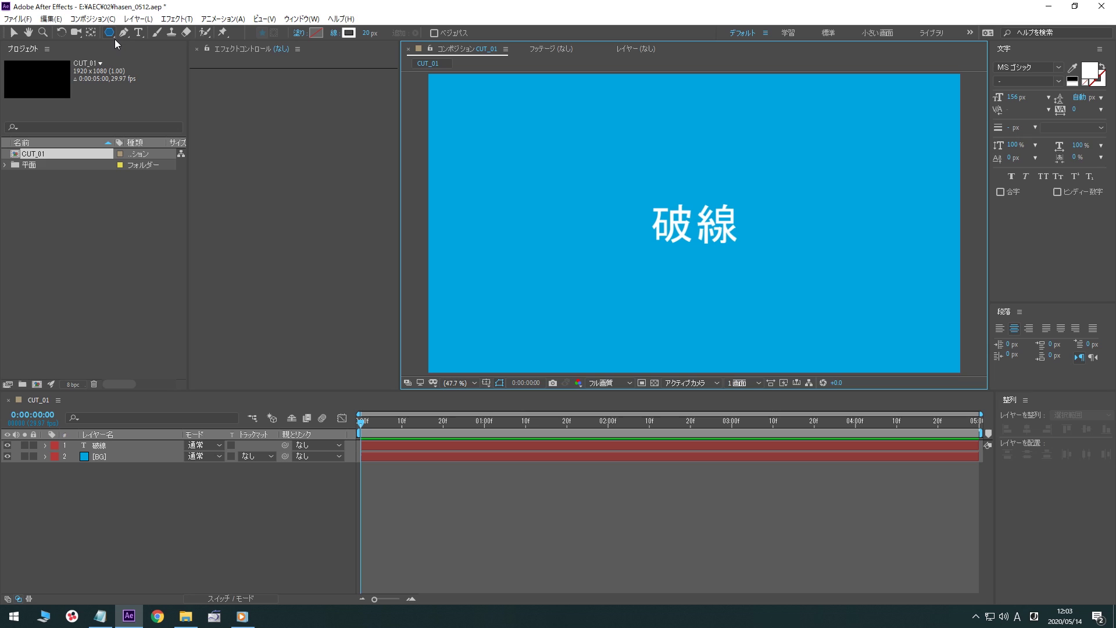
click(113, 36)
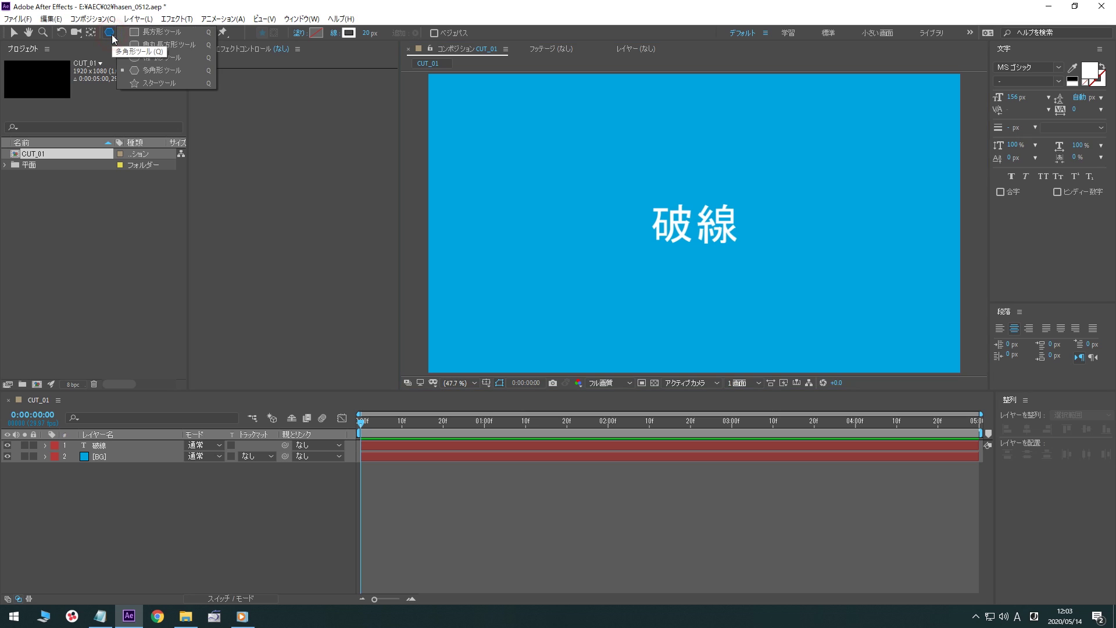
- Draw trial stars around 破線 with the Star tool, then delete them
click(167, 83)
drag(695, 223, 607, 190)
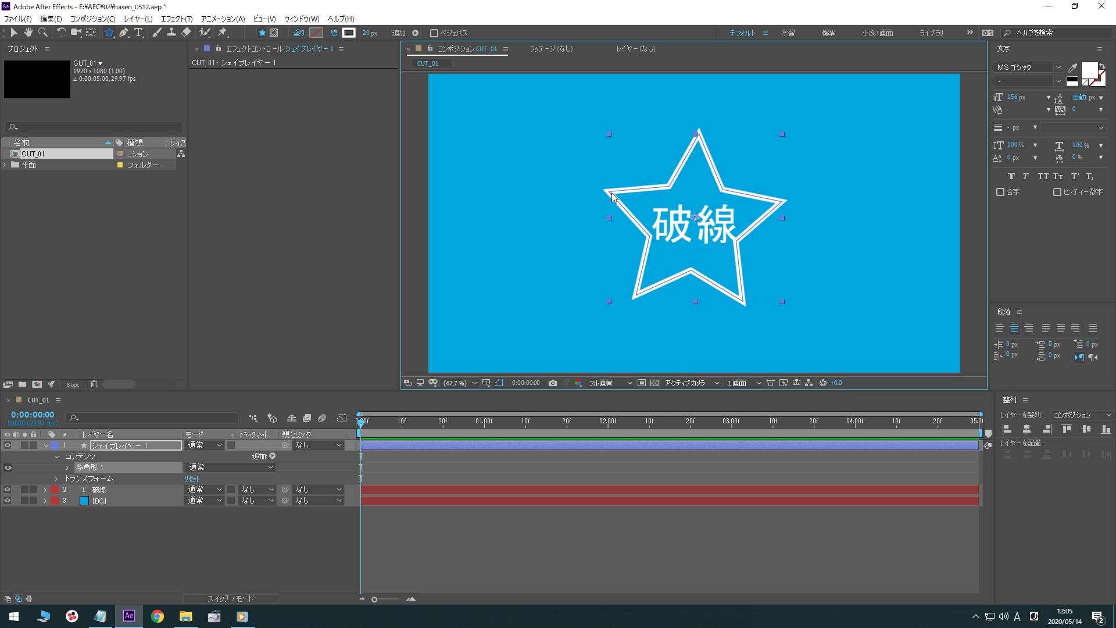
key(ctrl+z)
drag(695, 223, 610, 188)
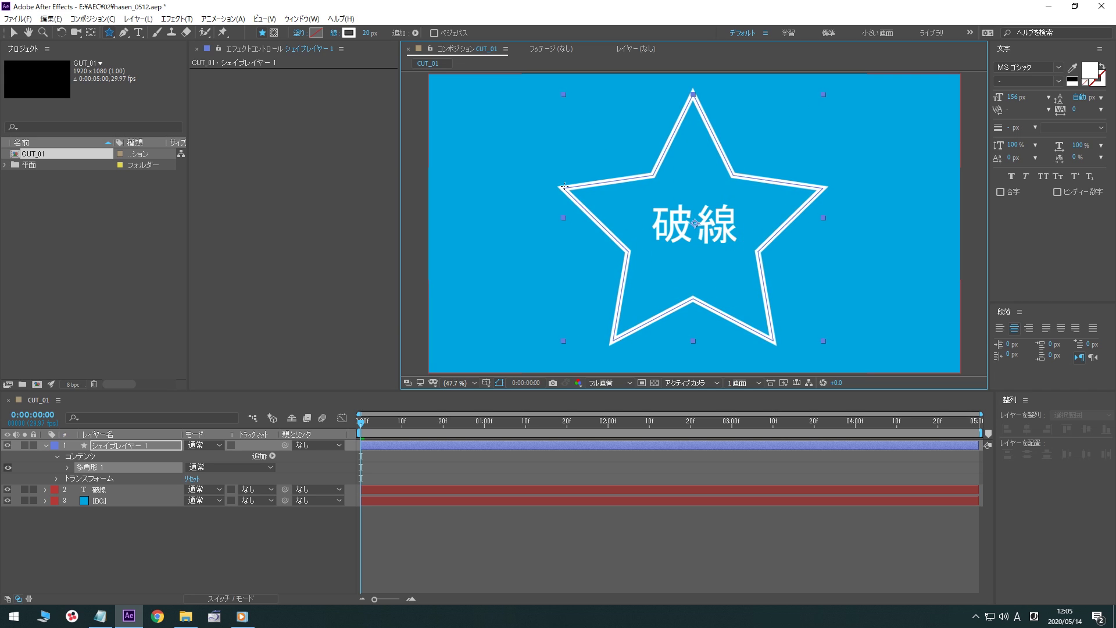
drag(610, 188, 600, 190)
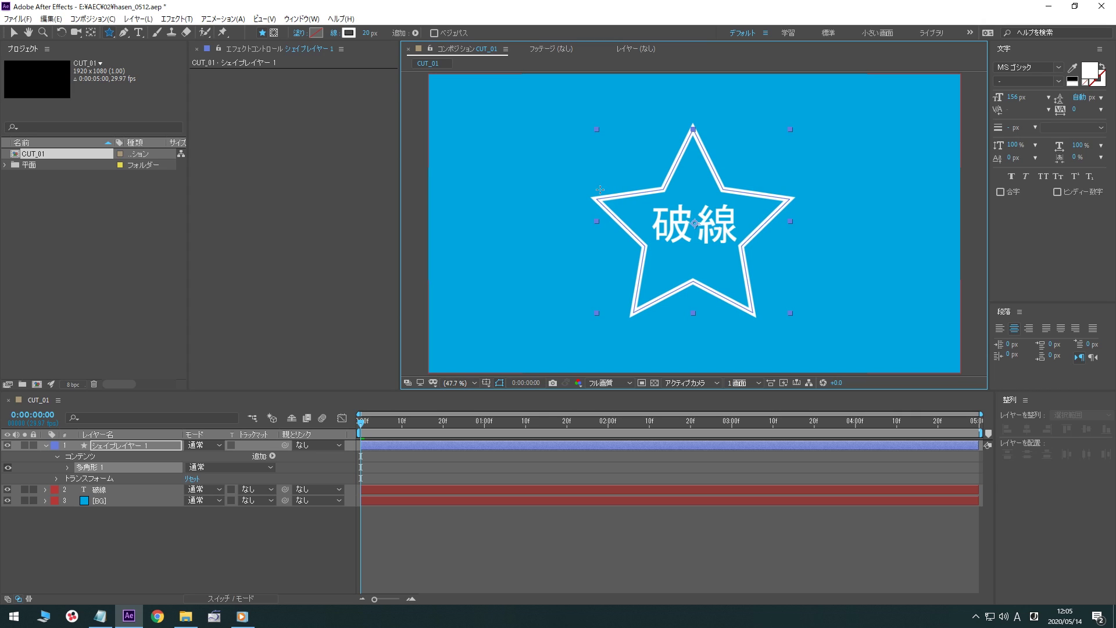
drag(600, 189, 600, 190)
key(Delete)
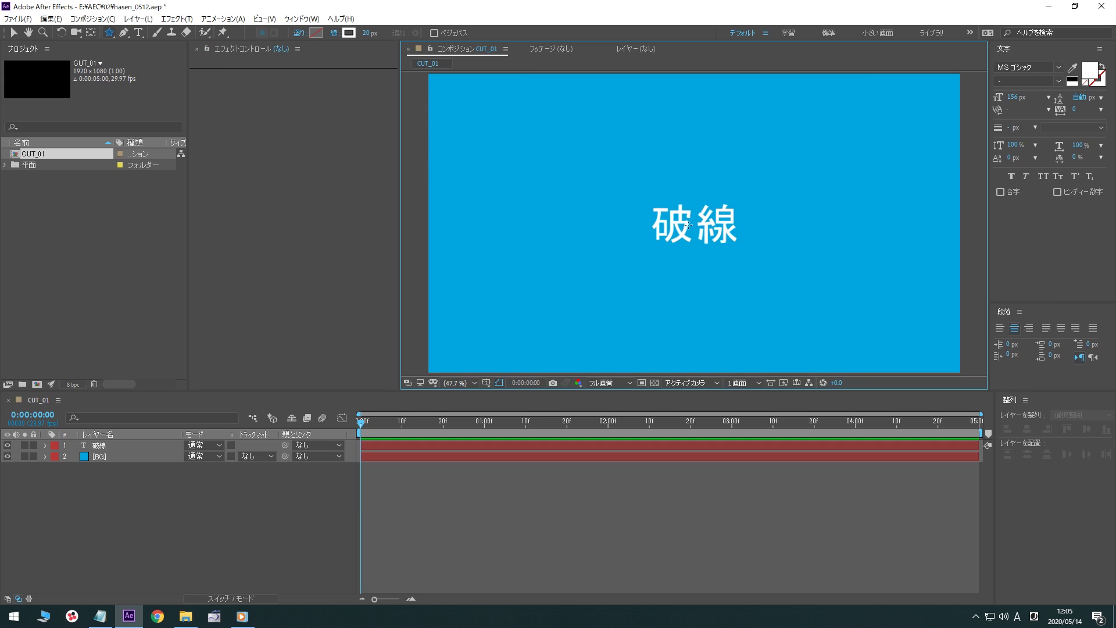
- Draw a star with adjusted inner roundness around 破線, then delete it
drag(693, 228, 600, 203)
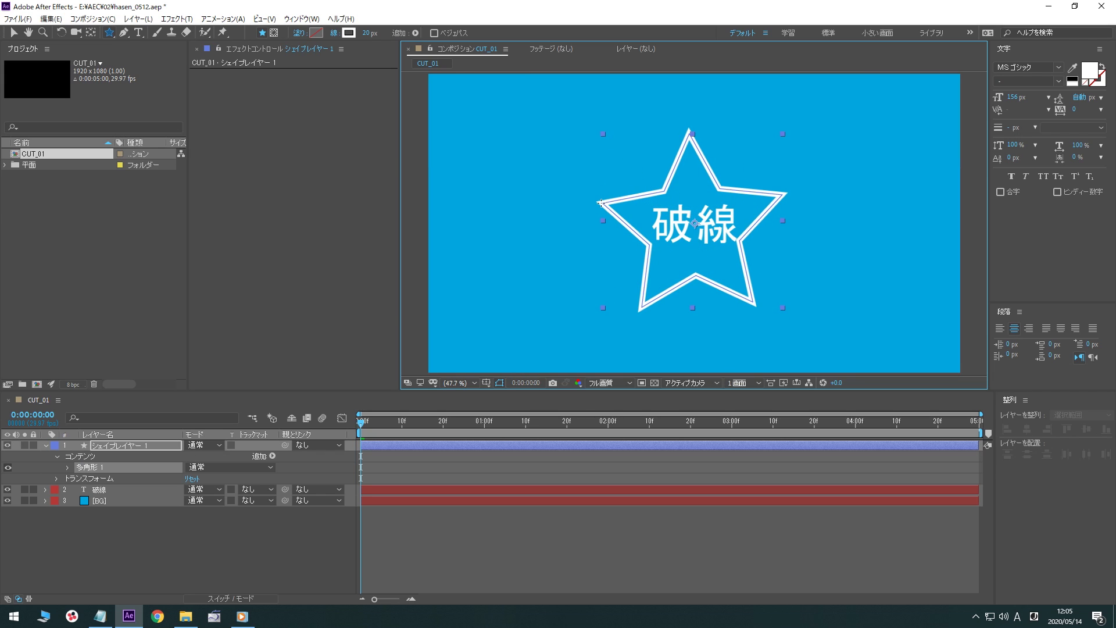
key(Page_Up)
key(Page_Up)
key(Page_Up)
drag(600, 203, 612, 207)
key(Page_Down)
key(Page_Down)
key(Page_Down)
key(Page_Down)
key(Page_Down)
key(Page_Down)
key(Page_Down)
key(Page_Down)
key(Page_Down)
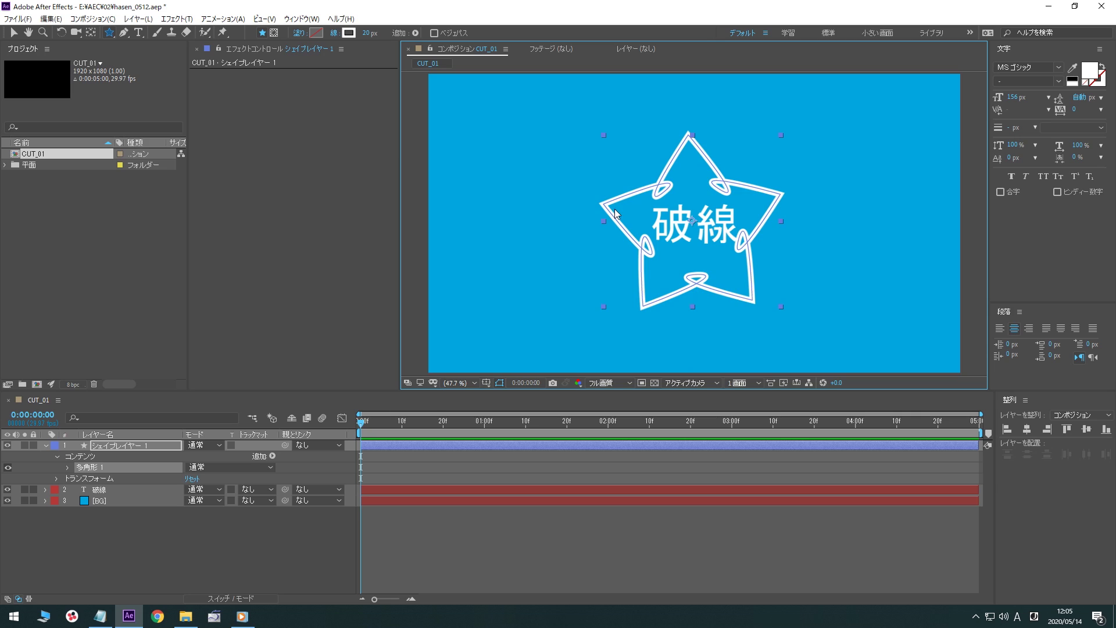
key(Delete)
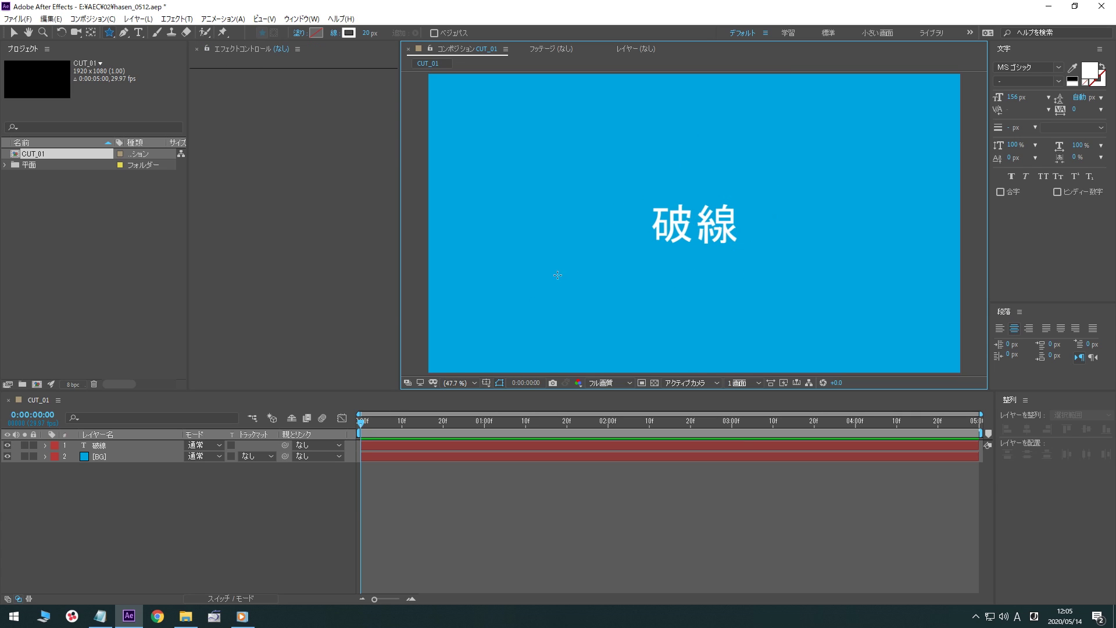
drag(107, 34, 137, 41)
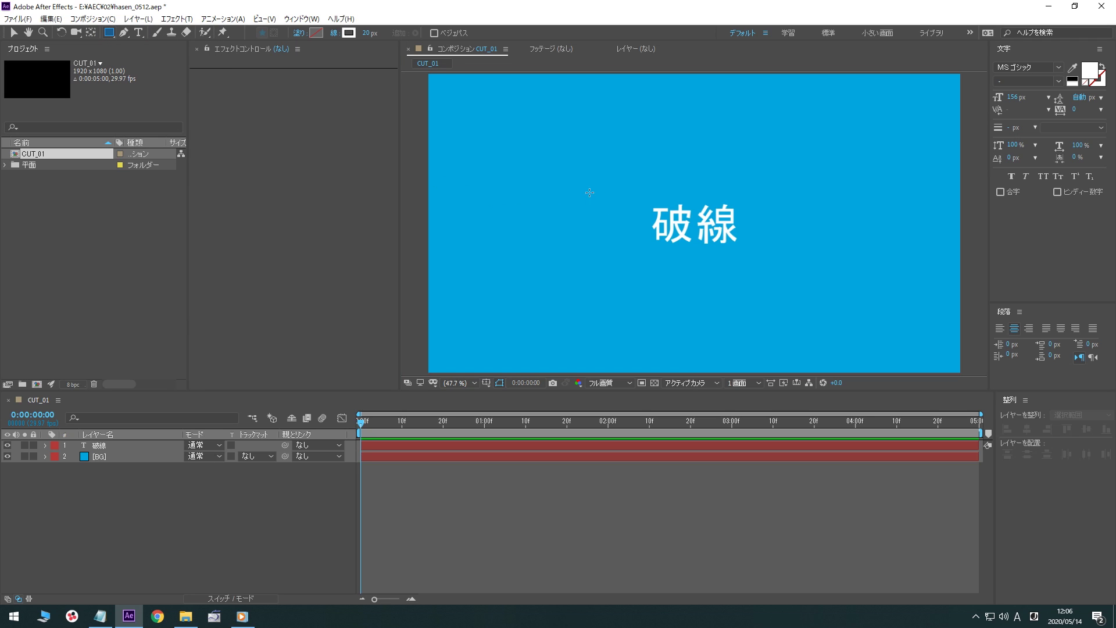
- Draw a rectangle around 破線, centre it both ways, and expand Rectangle 1
drag(550, 184, 844, 265)
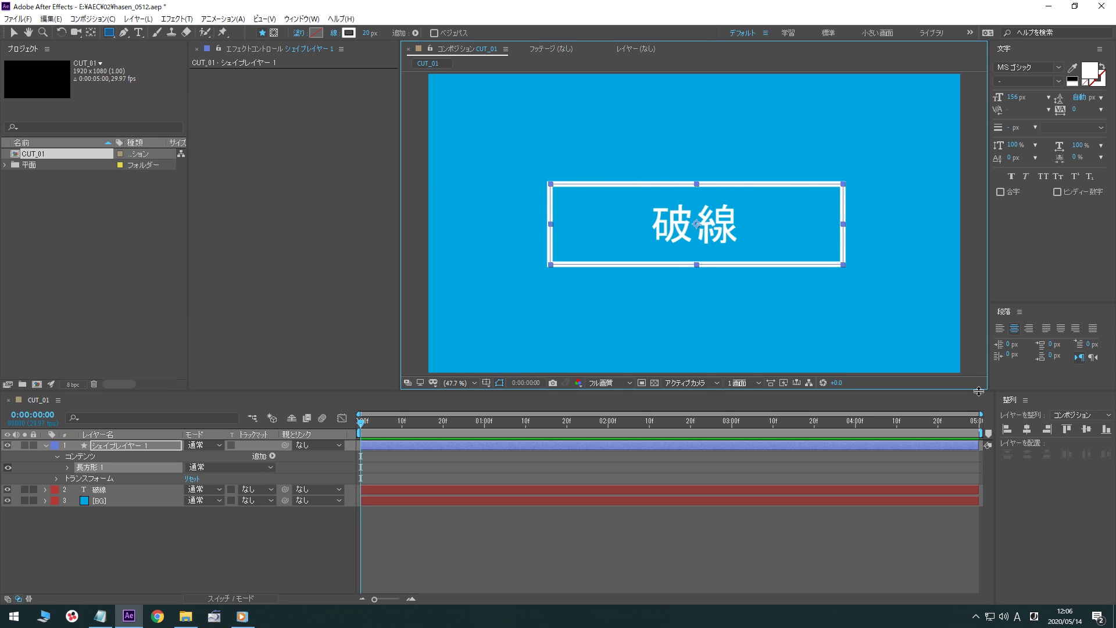
click(1027, 430)
click(1086, 430)
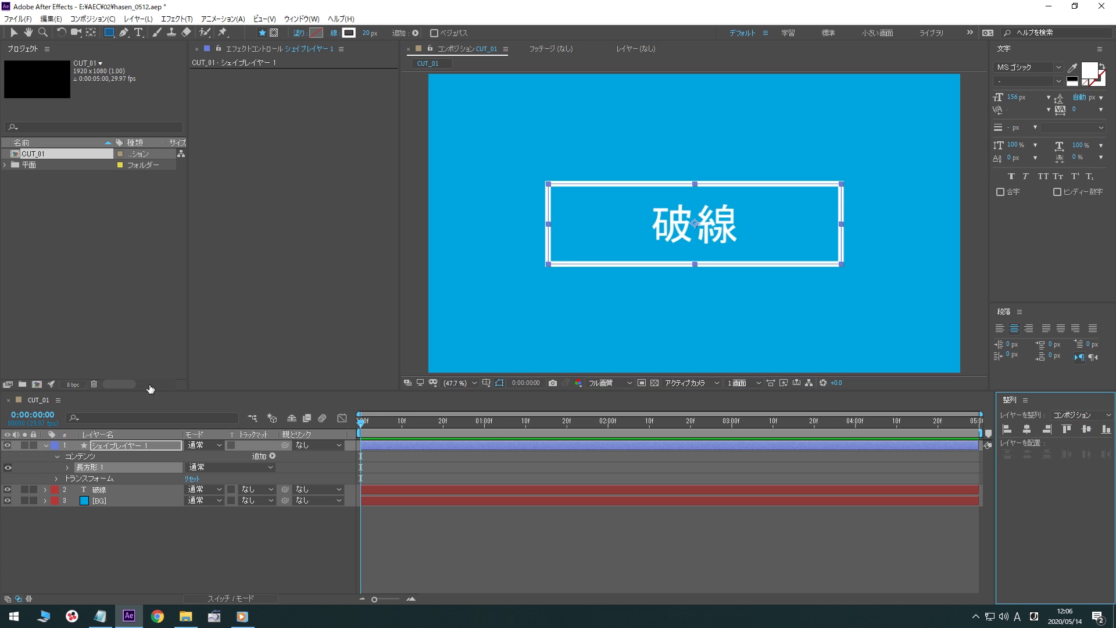
click(13, 32)
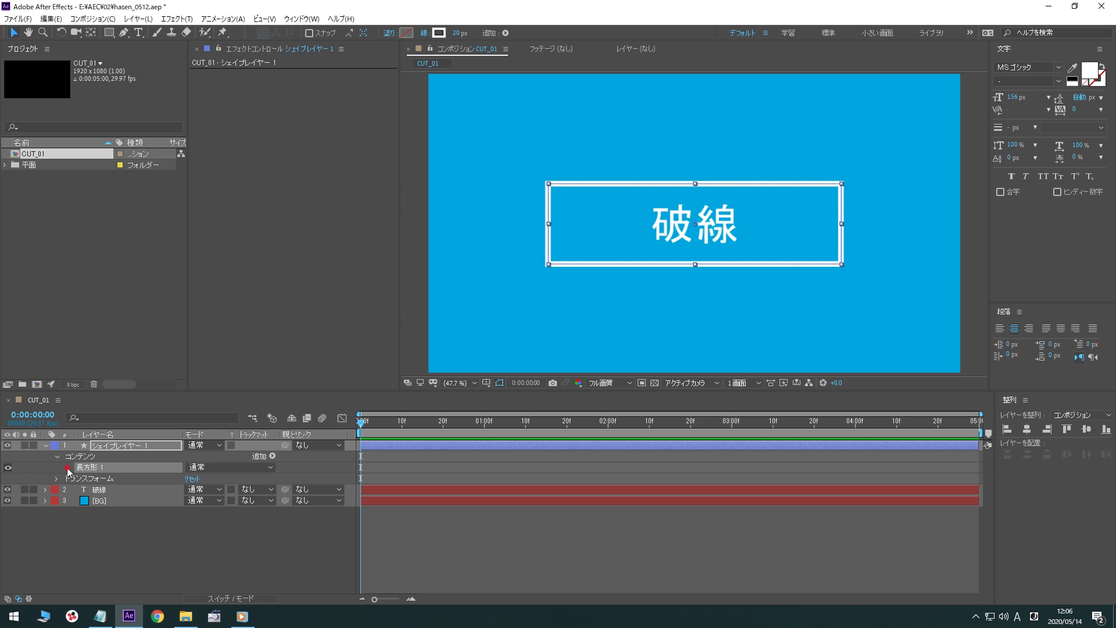
click(67, 468)
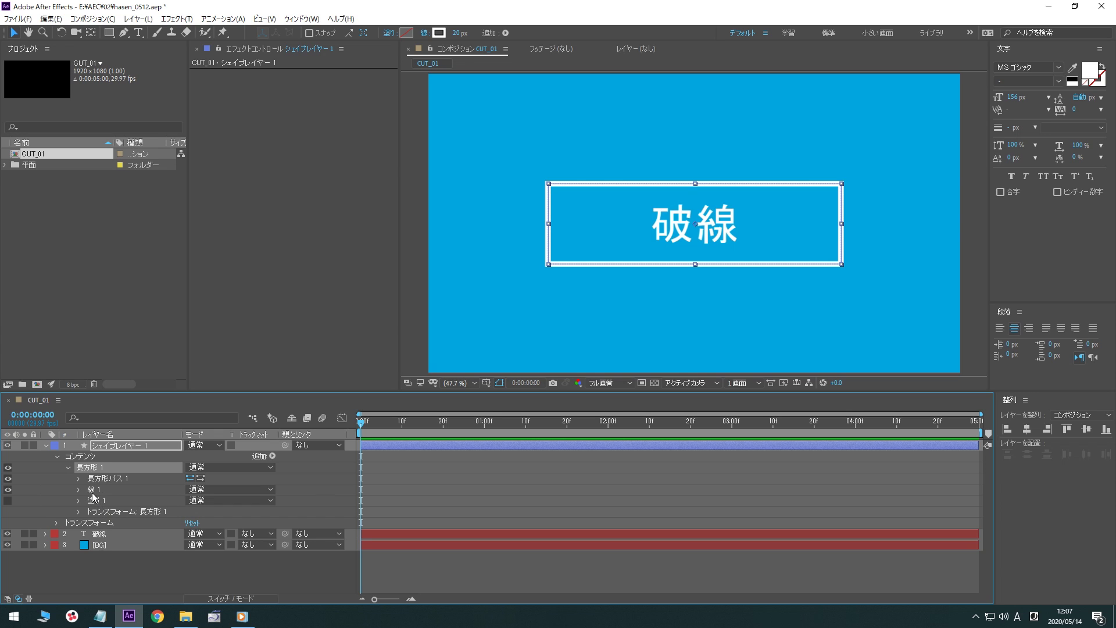
- Expand Stroke 1 and set its miter limit to 1.0
click(91, 491)
click(79, 490)
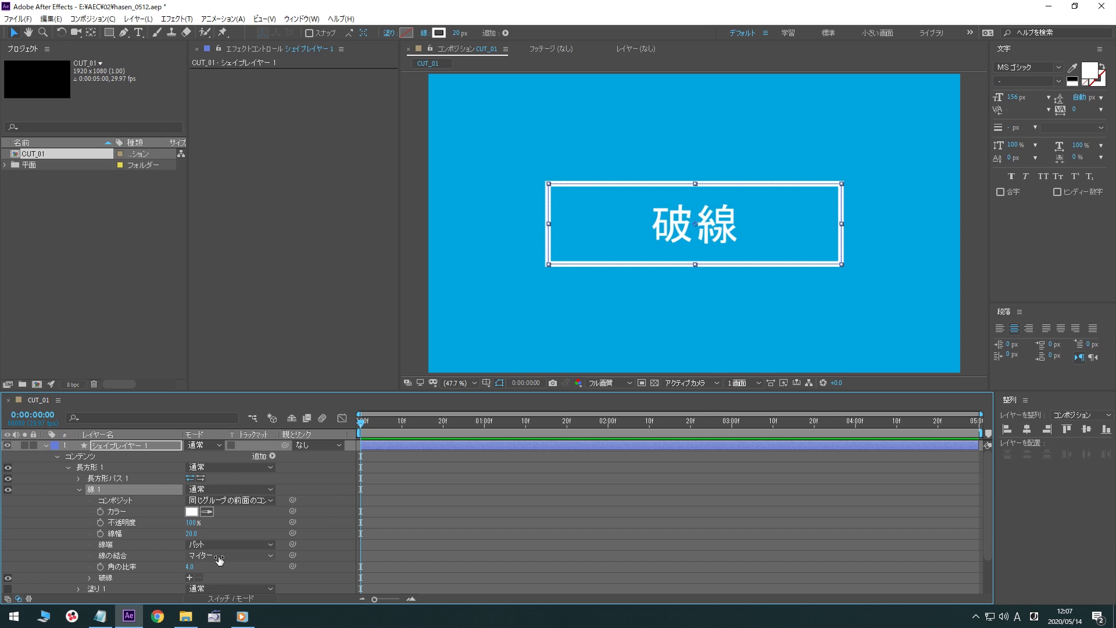
key(period)
key(period)
key(period)
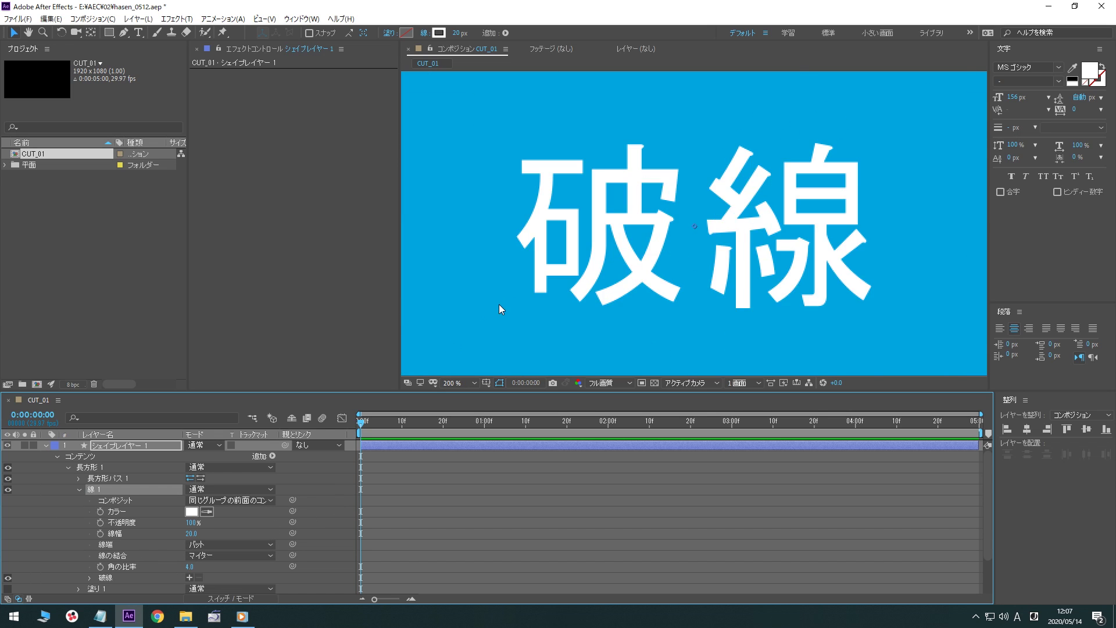
click(28, 32)
drag(536, 198, 981, 246)
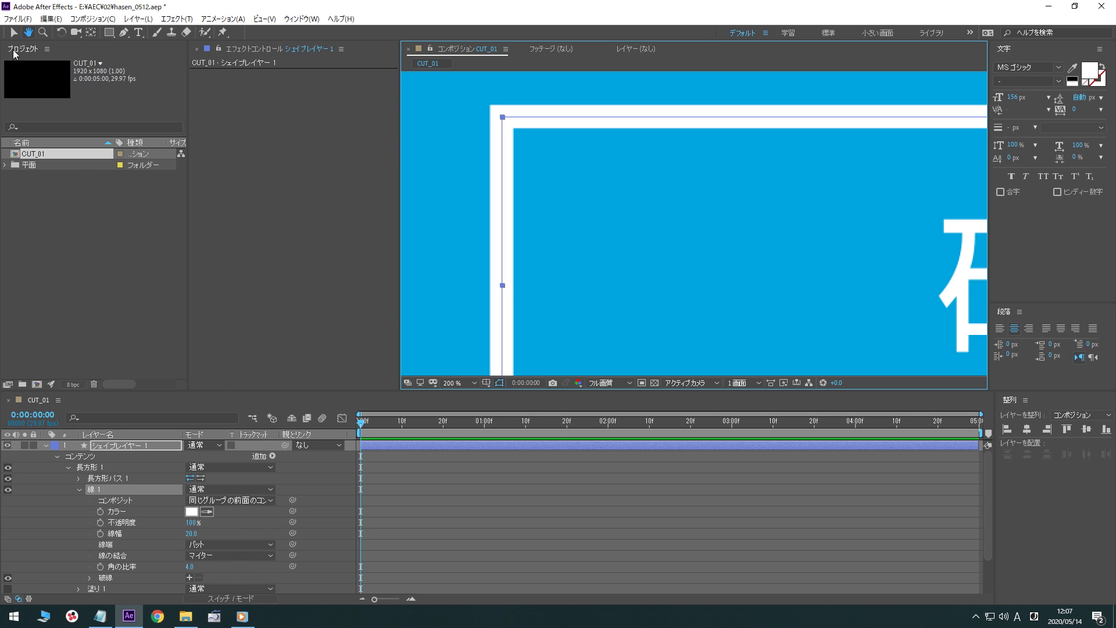
click(14, 32)
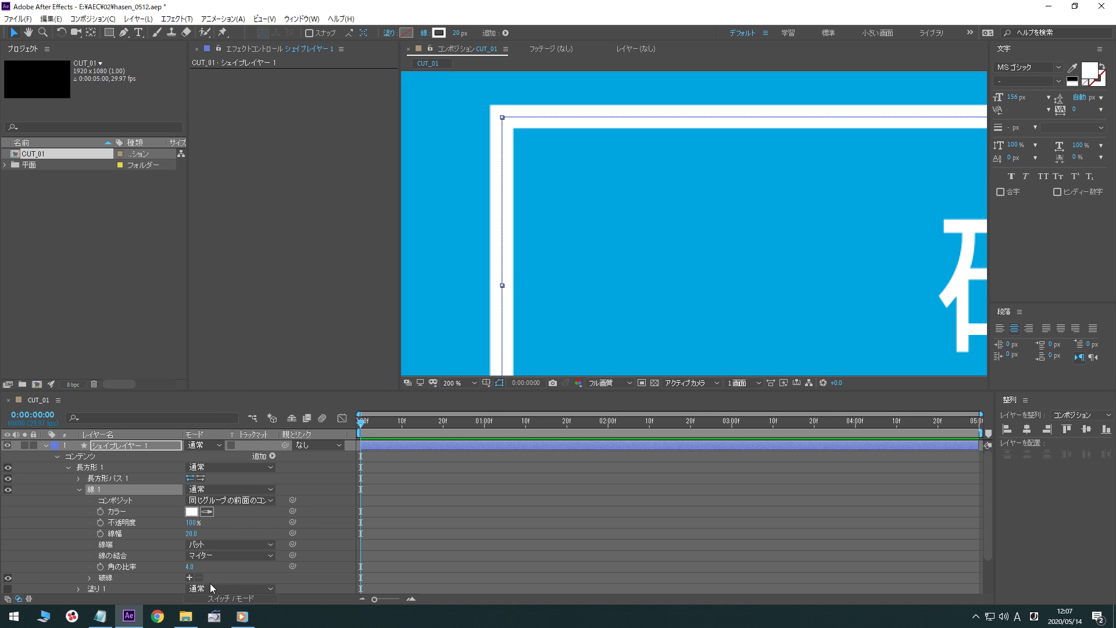
click(190, 568)
text(1)
key(Return)
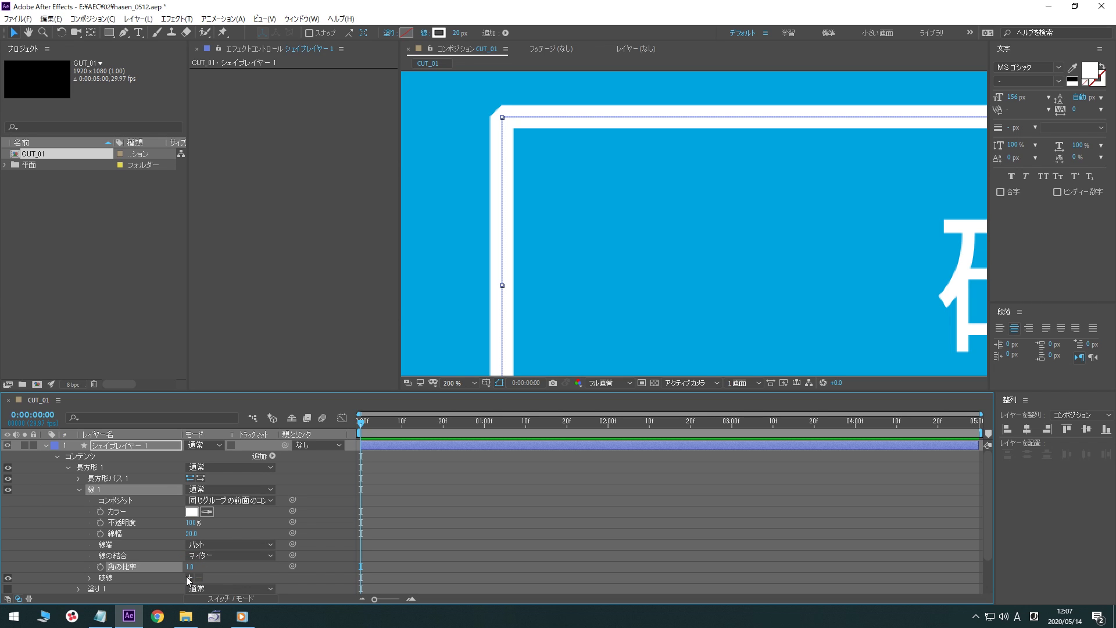
- Set the stroke's Line Join to Bevel after trying Round
click(210, 556)
click(215, 580)
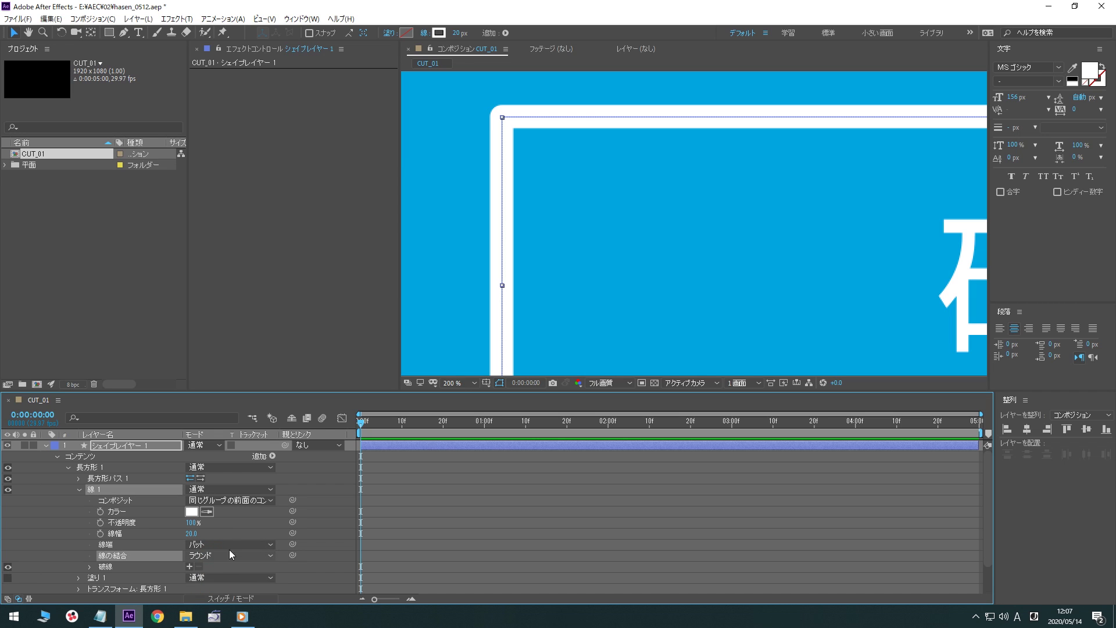
click(229, 560)
click(231, 594)
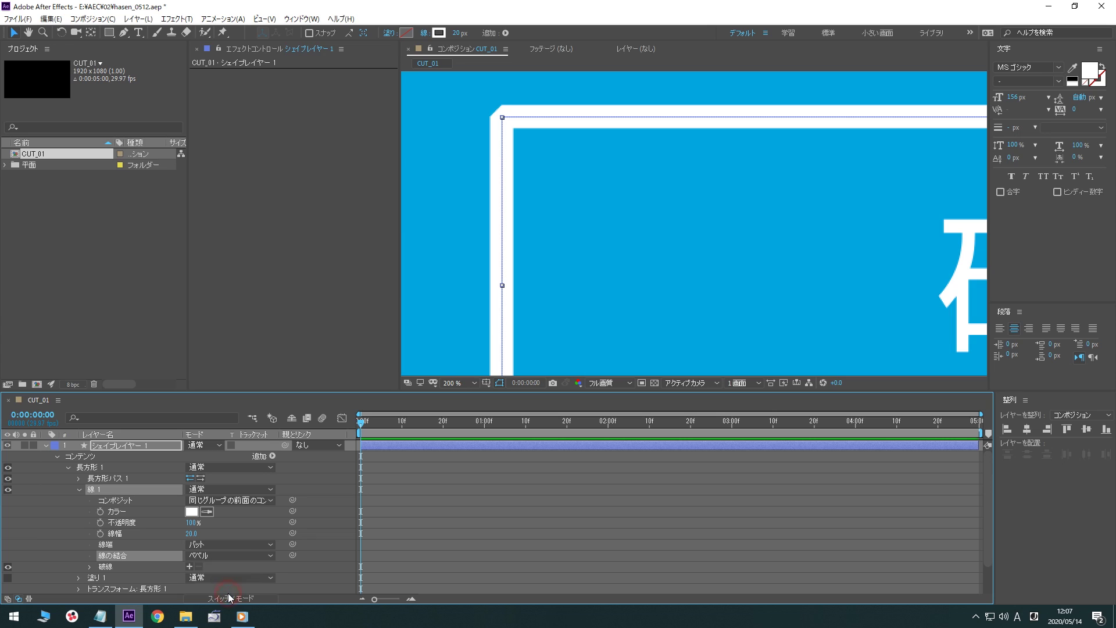
click(458, 385)
click(460, 398)
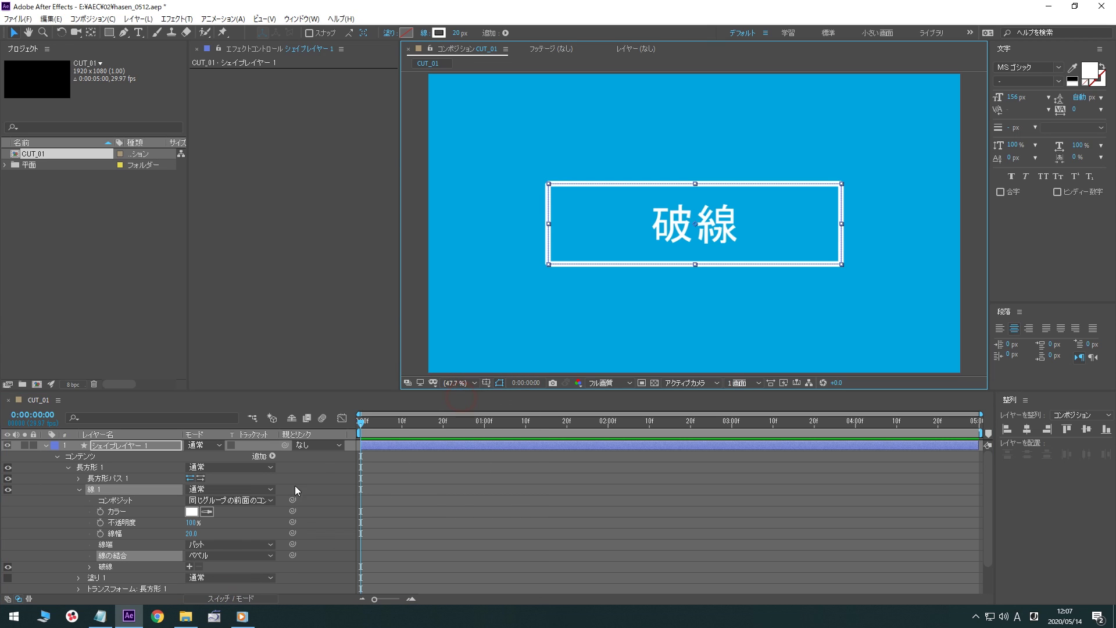
- Add dashes with dash length 15 and offset 430, keyframing the offset
click(190, 566)
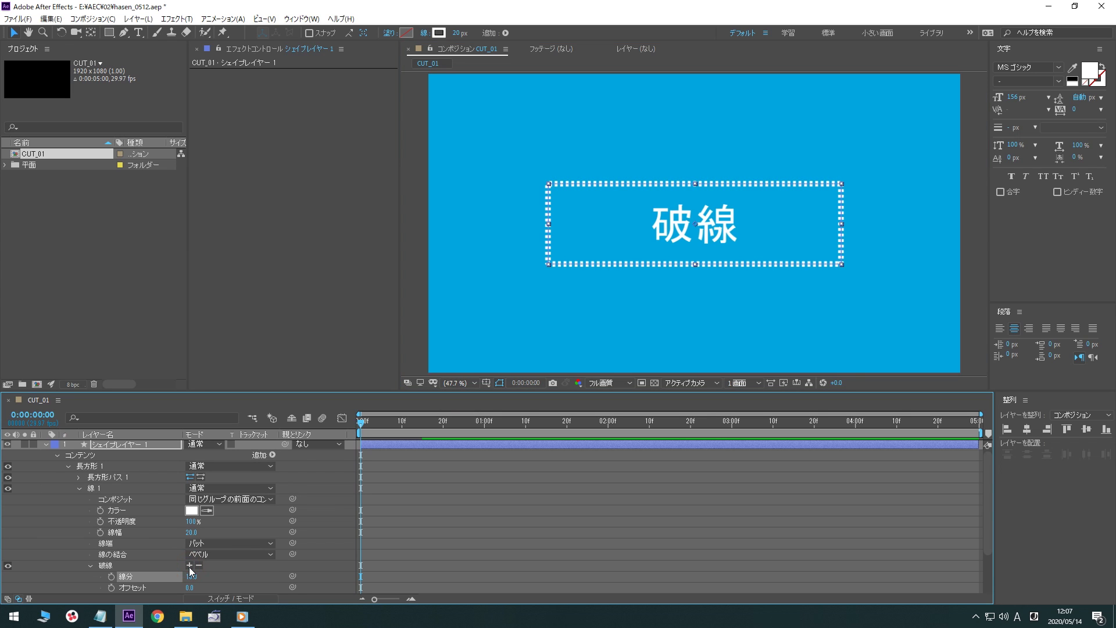
scroll(85, 560, down, 1)
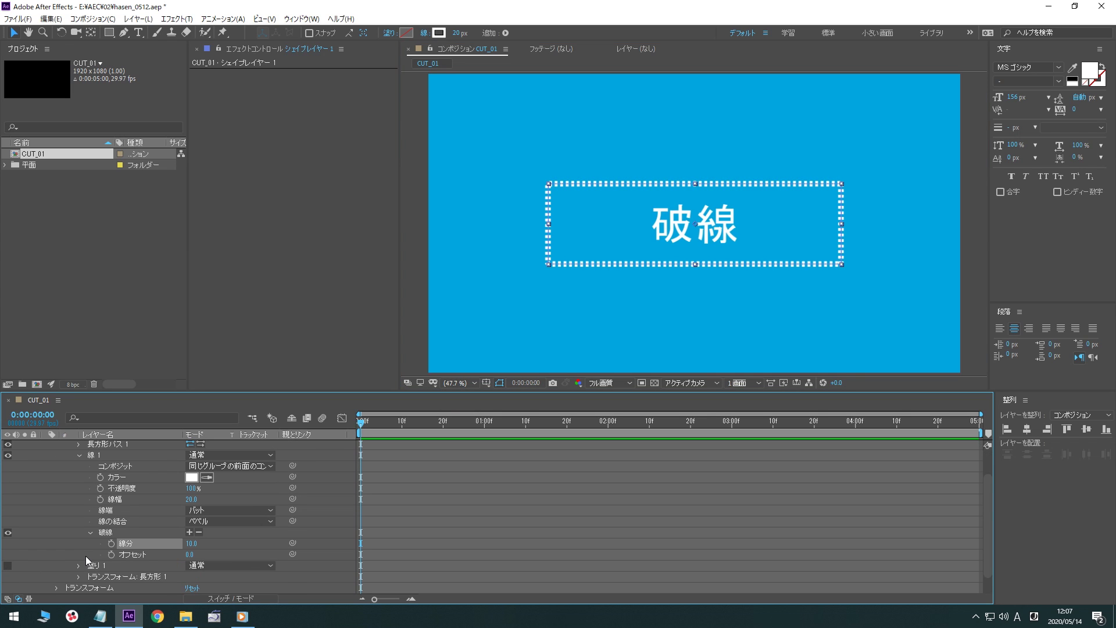
mouse_move(187, 546)
mouse_down()
mouse_move(222, 542)
mouse_move(198, 543)
mouse_up()
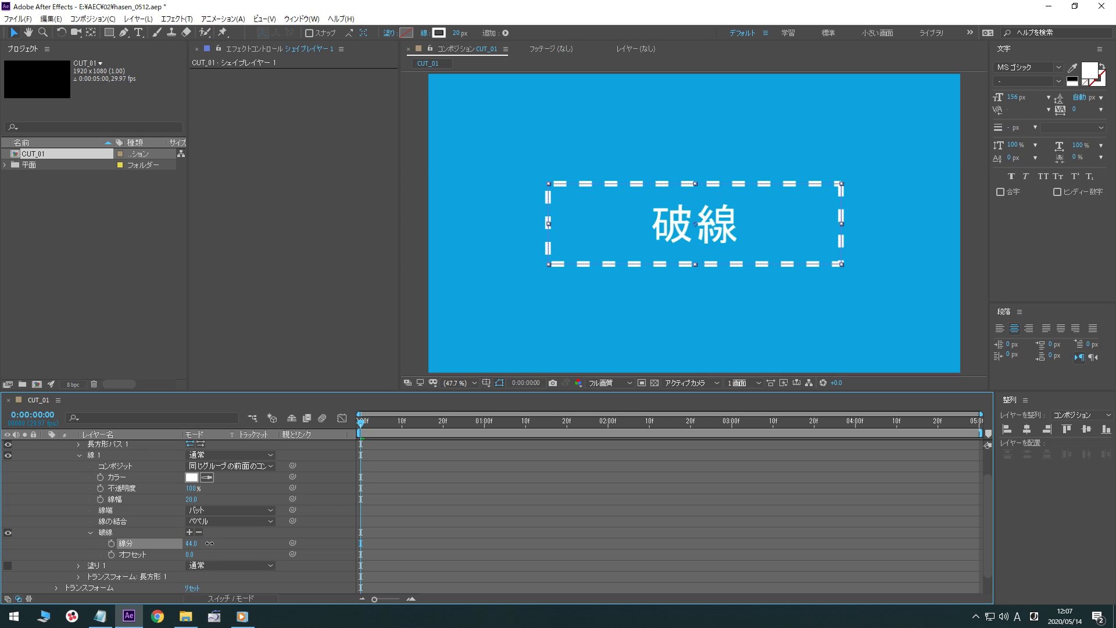
drag(198, 543, 194, 543)
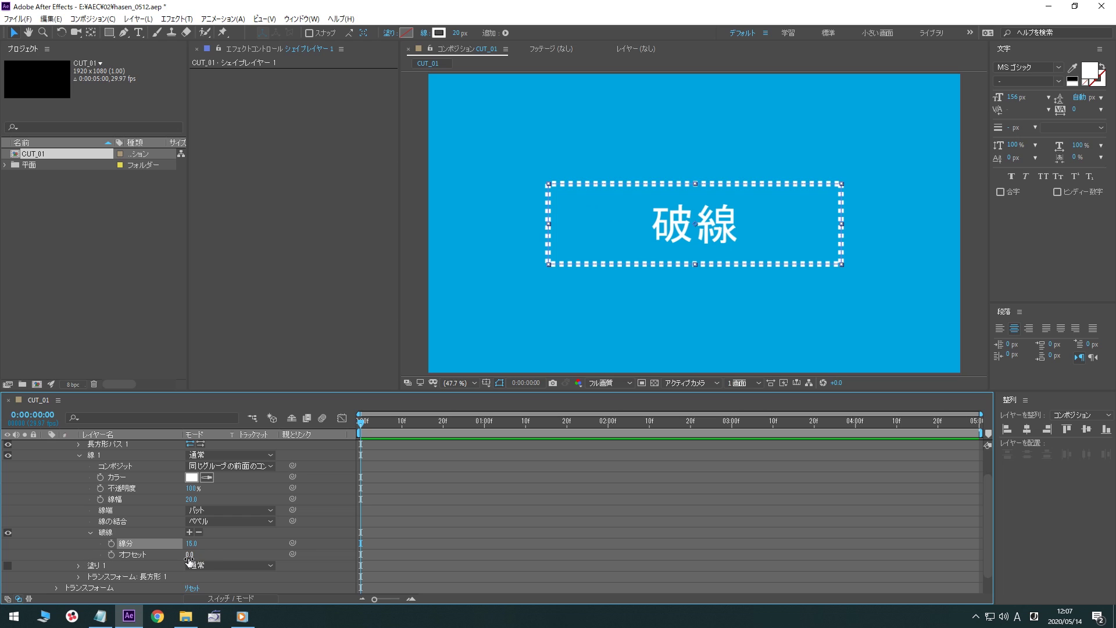
mouse_move(189, 555)
mouse_down()
mouse_move(245, 554)
mouse_move(208, 559)
mouse_up()
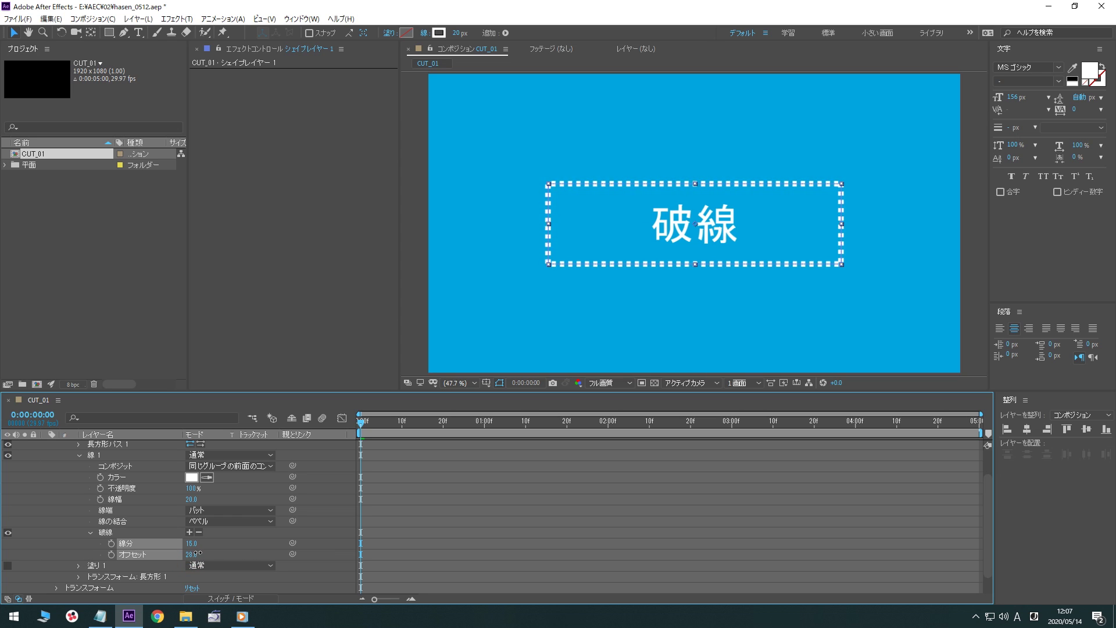
key(ctrl+z)
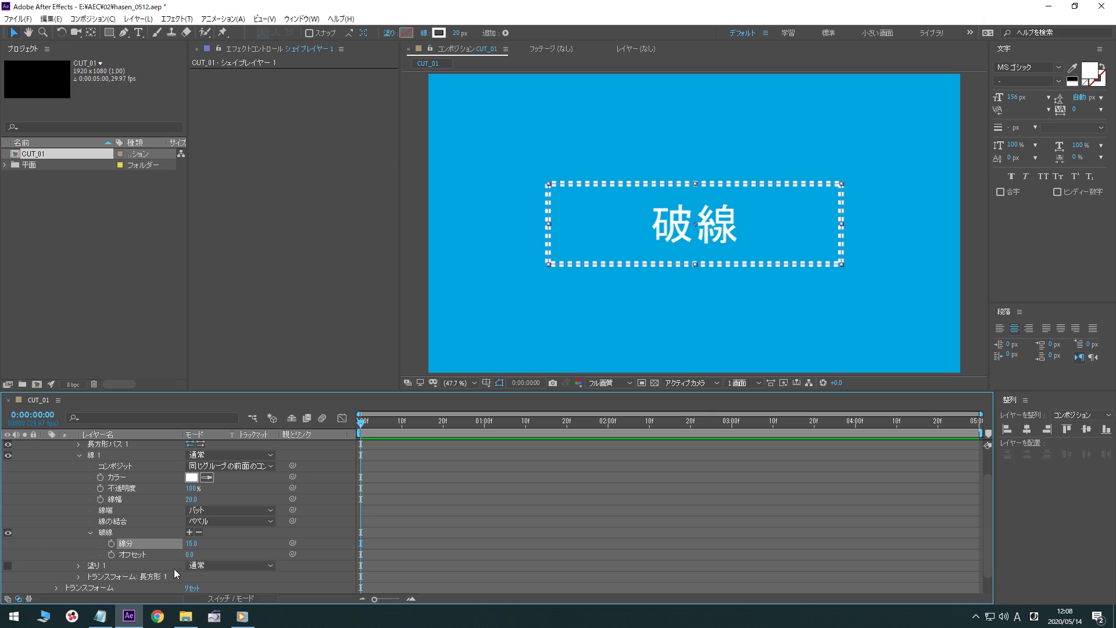
click(191, 556)
text(430)
key(Return)
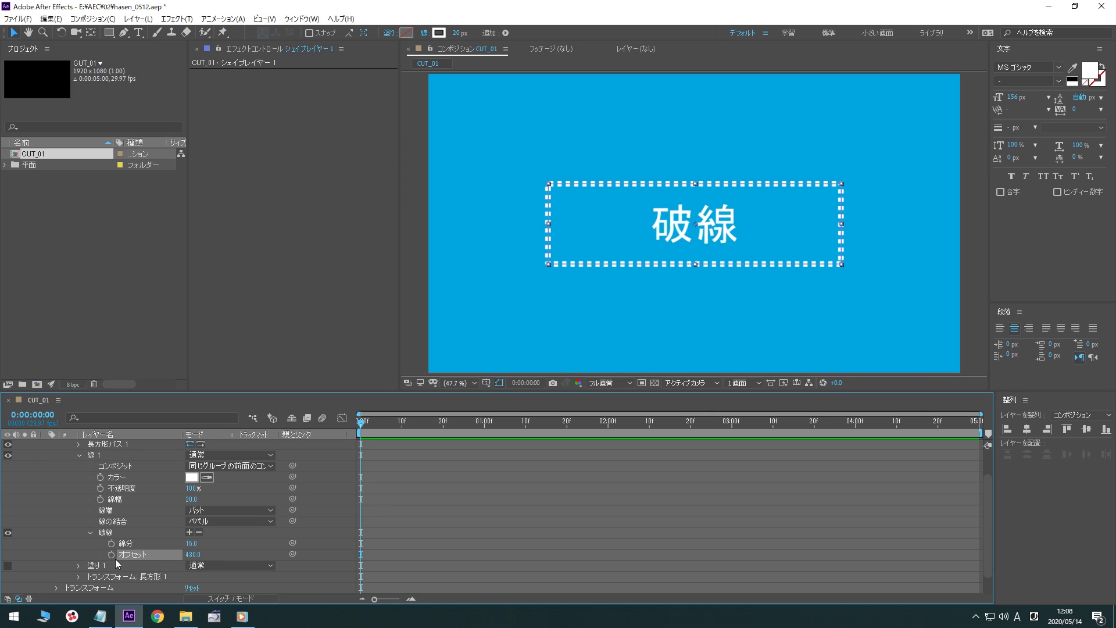
click(111, 555)
- Keyframe the dash offset to 747 at the last frame and preview
key(End)
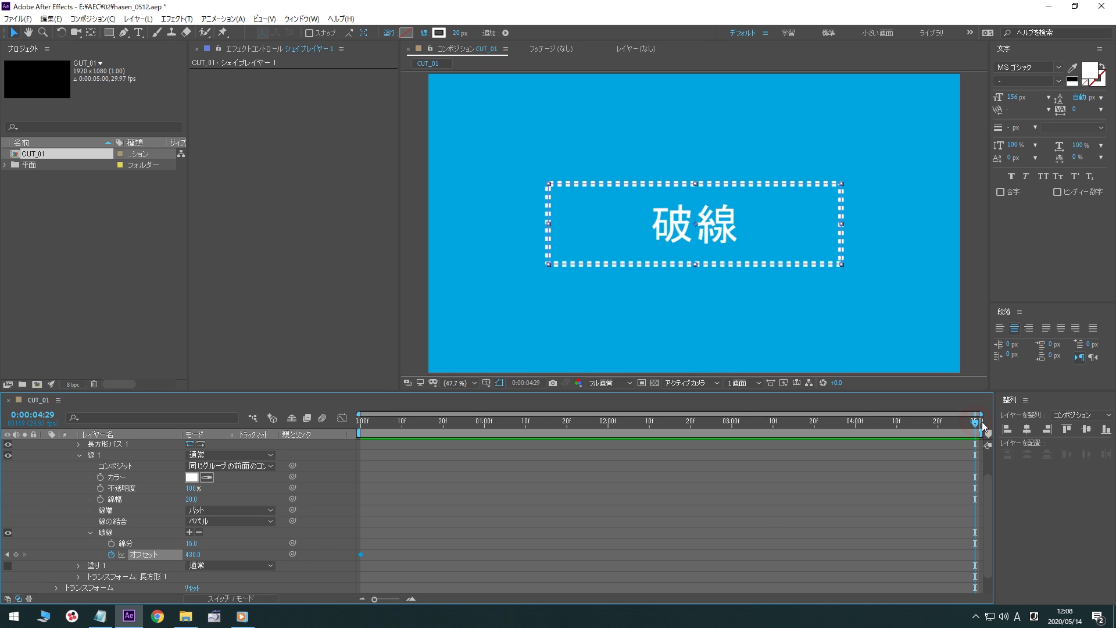
mouse_move(191, 555)
mouse_down()
mouse_move(293, 561)
mouse_move(263, 555)
mouse_up()
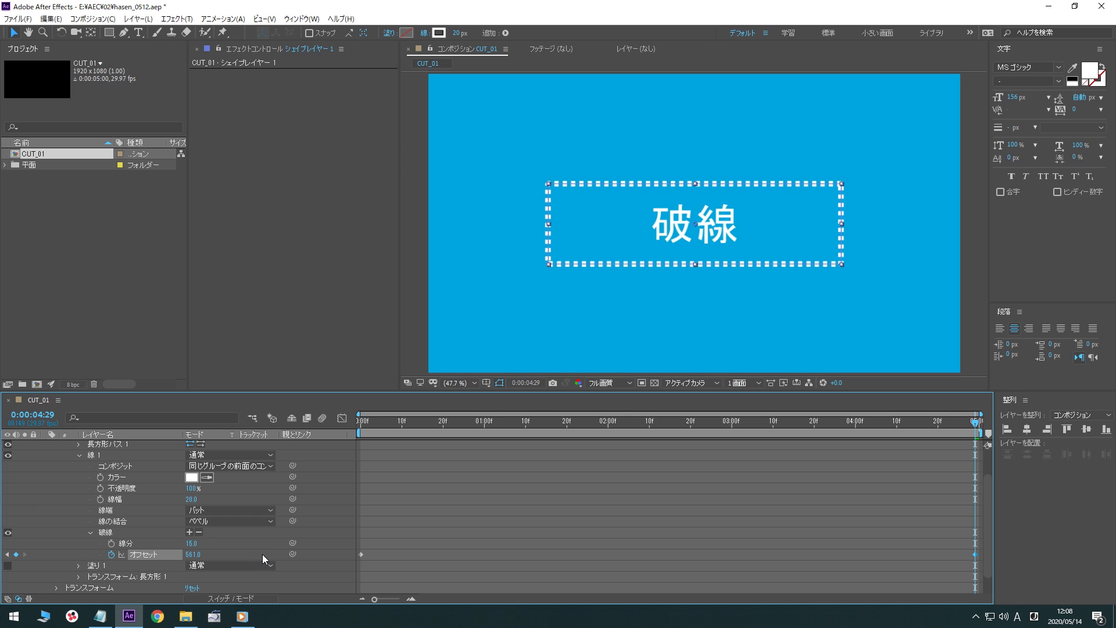
drag(192, 554, 273, 555)
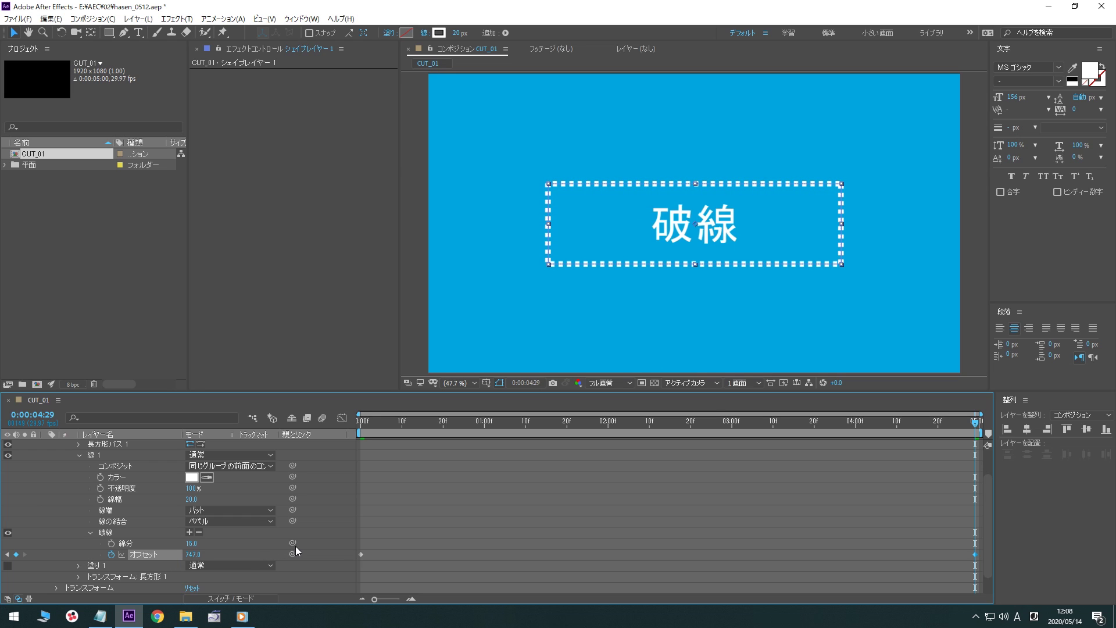
key(space)
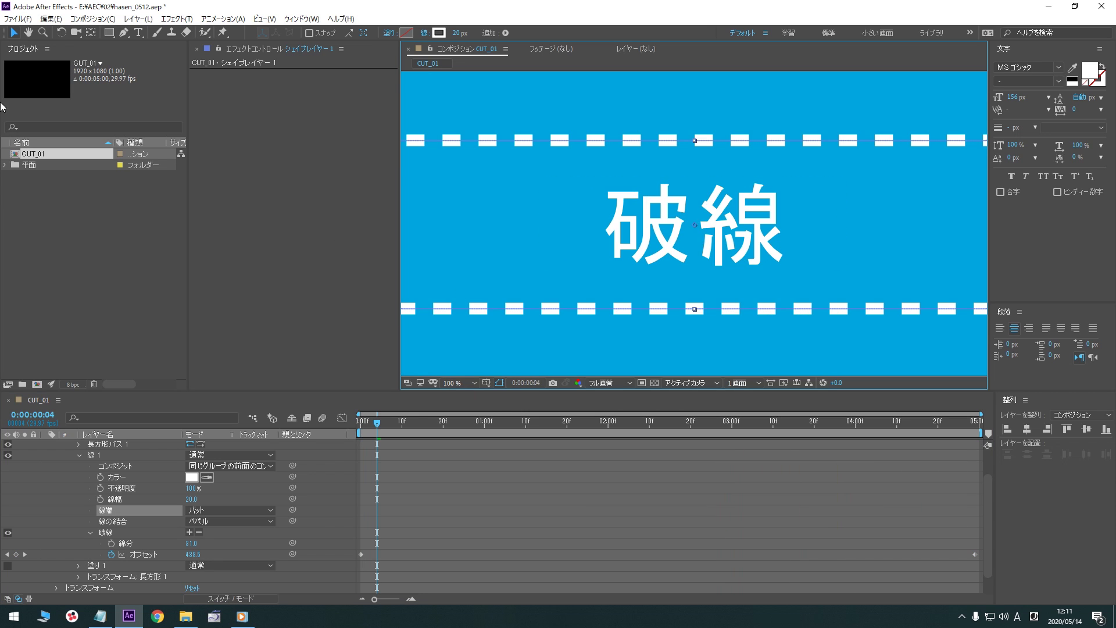
- Set Line Cap to Round Cap, compare Projecting Cap, then return to Round Cap
click(28, 33)
drag(507, 194, 597, 202)
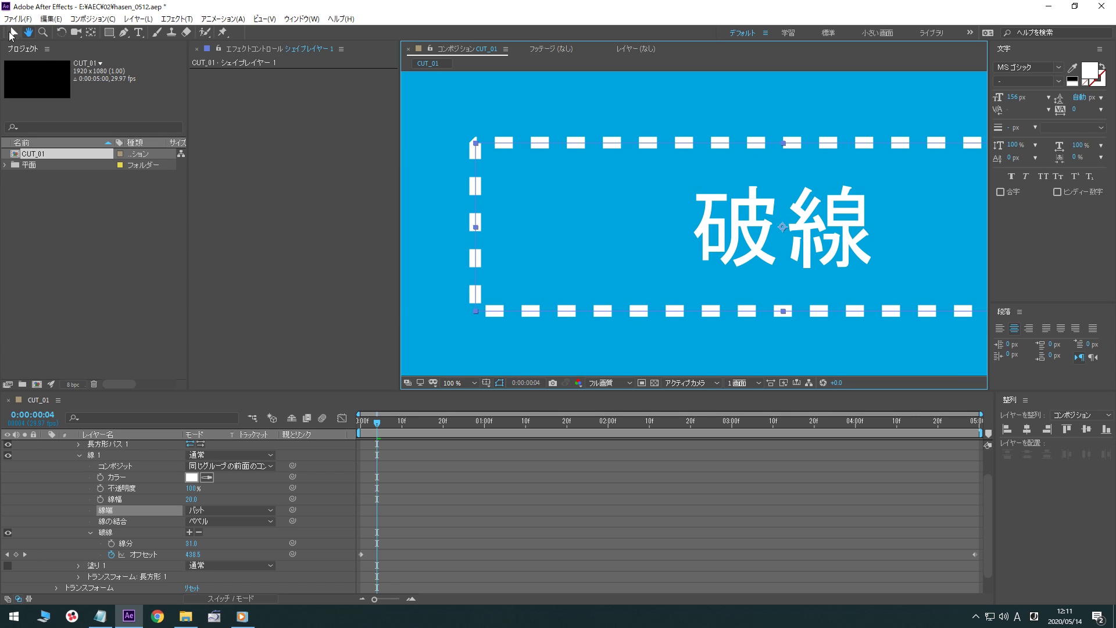
click(15, 36)
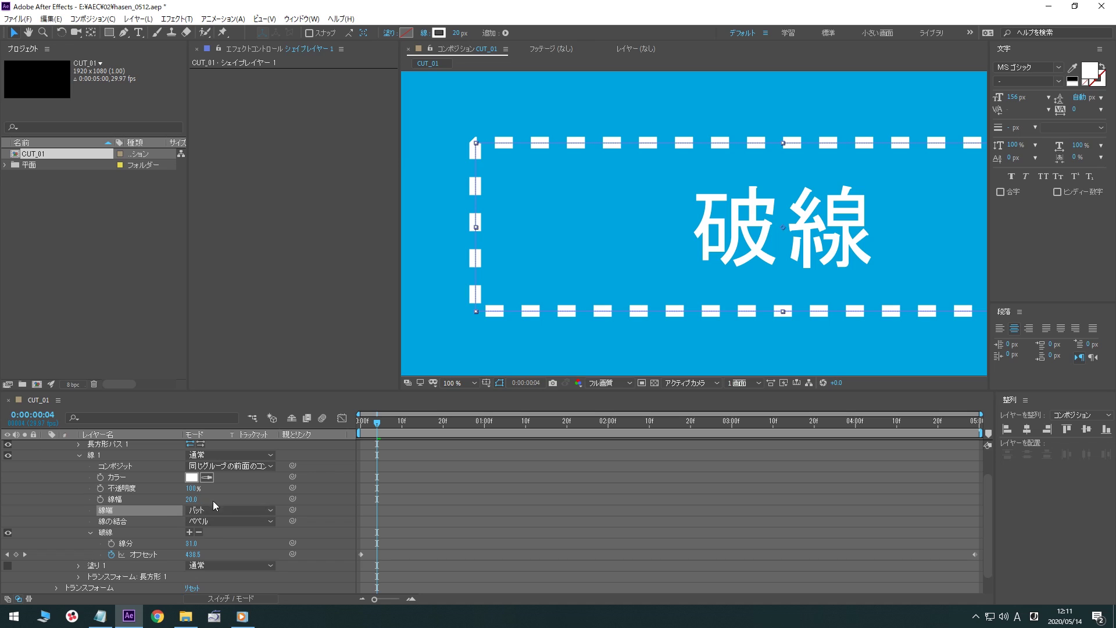
click(268, 514)
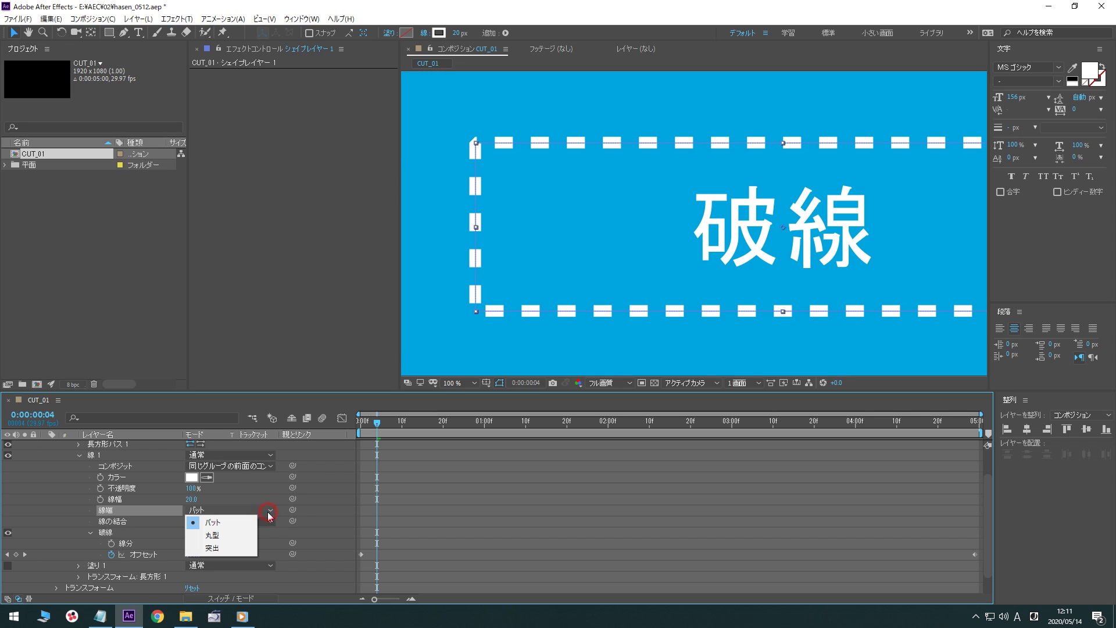
click(240, 536)
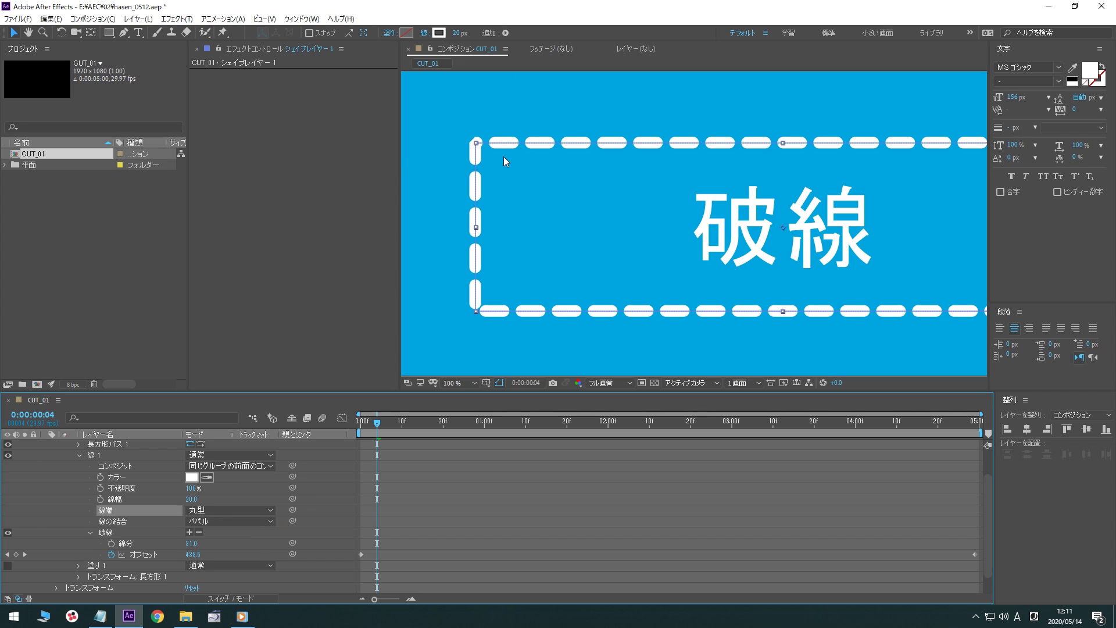
click(244, 509)
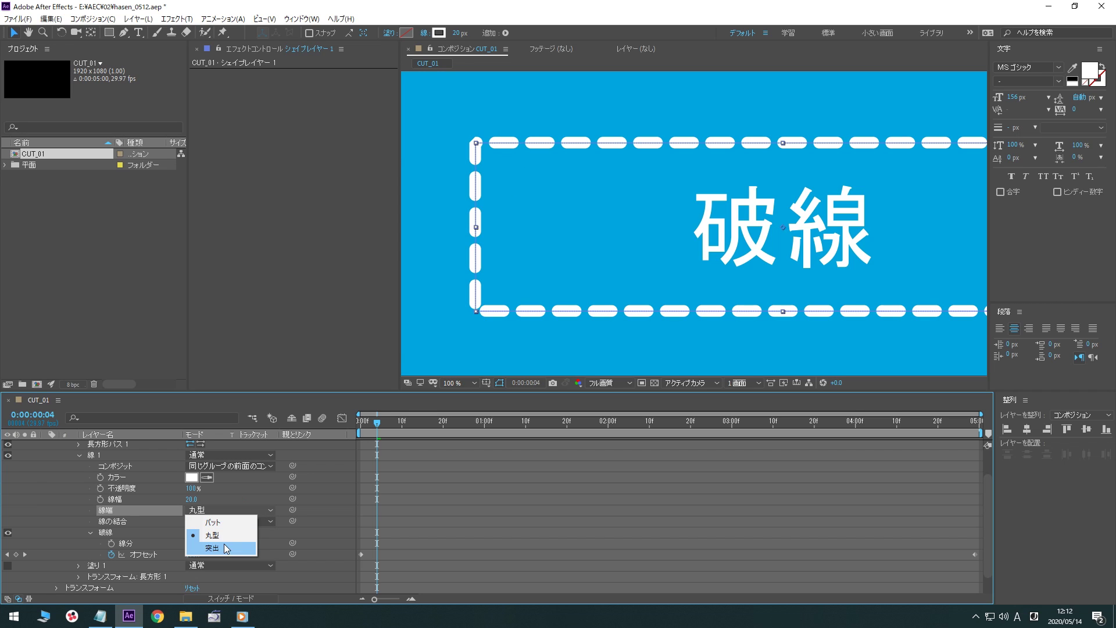
click(226, 548)
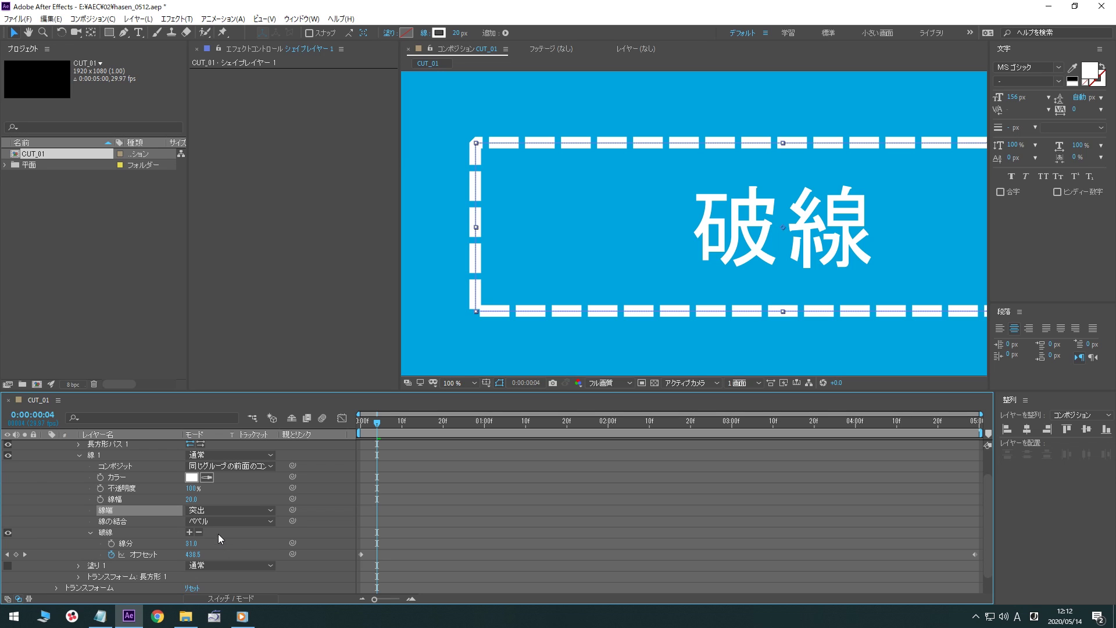
click(231, 511)
click(235, 536)
click(238, 525)
- Set Line Join to Miter and preview the dash animation
click(231, 533)
click(382, 426)
key(space)
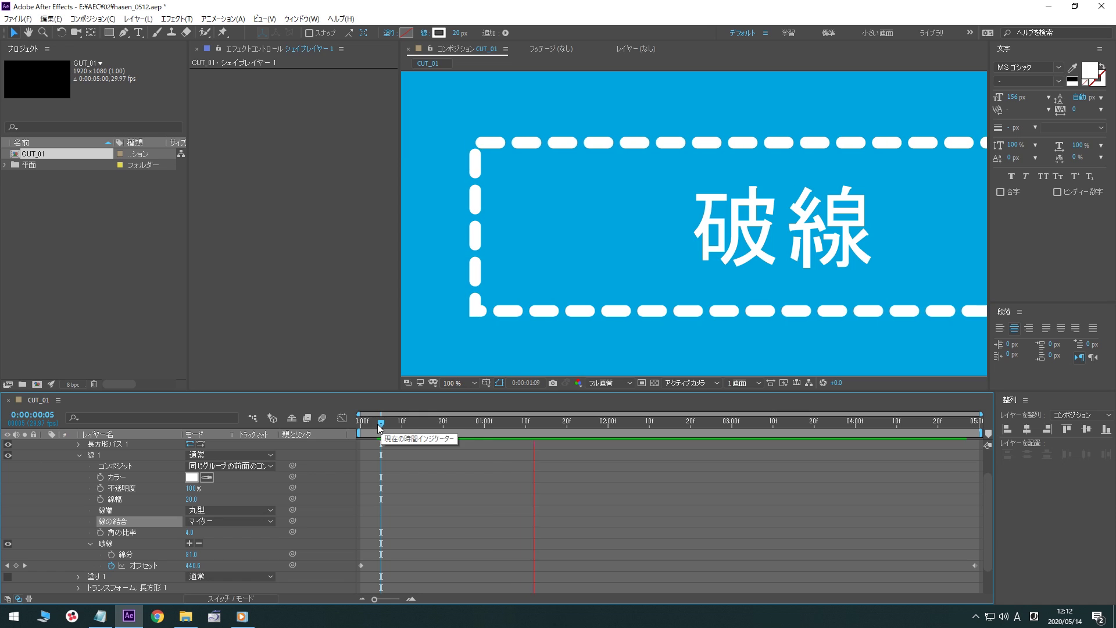
key(space)
key(Home)
- Preview Projecting Cap dashes with Round Join corners
click(241, 510)
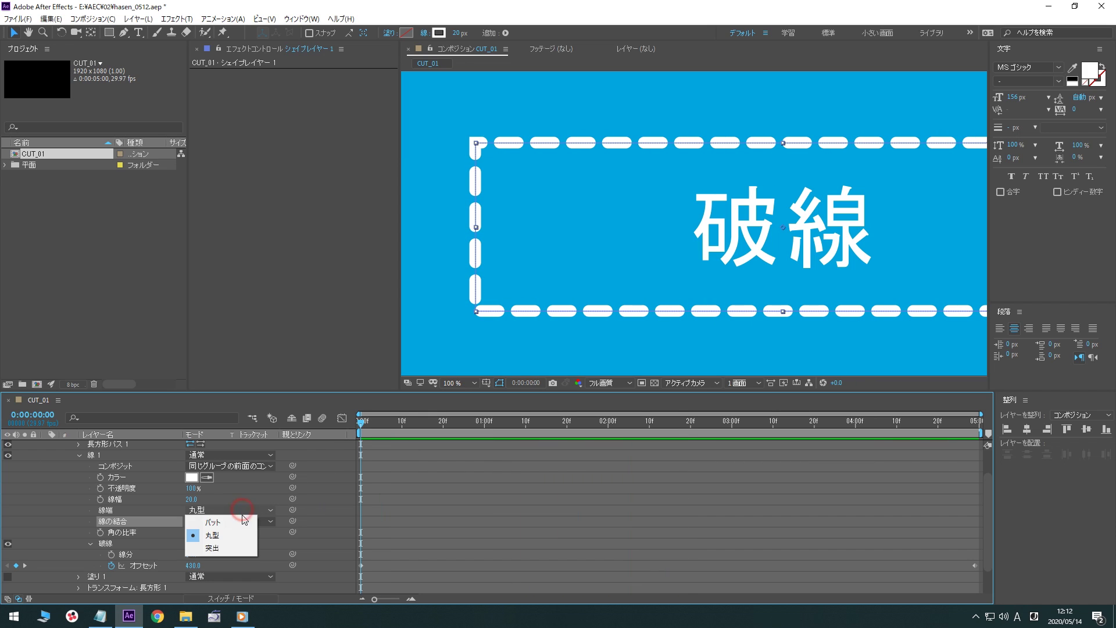
click(233, 548)
click(242, 521)
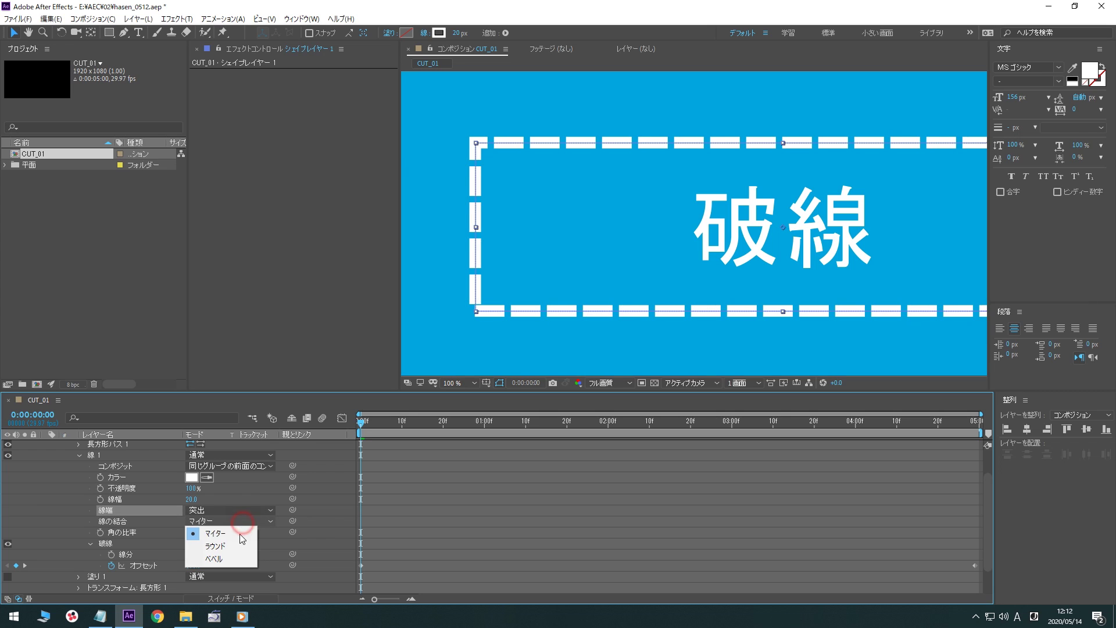
click(217, 546)
key(space)
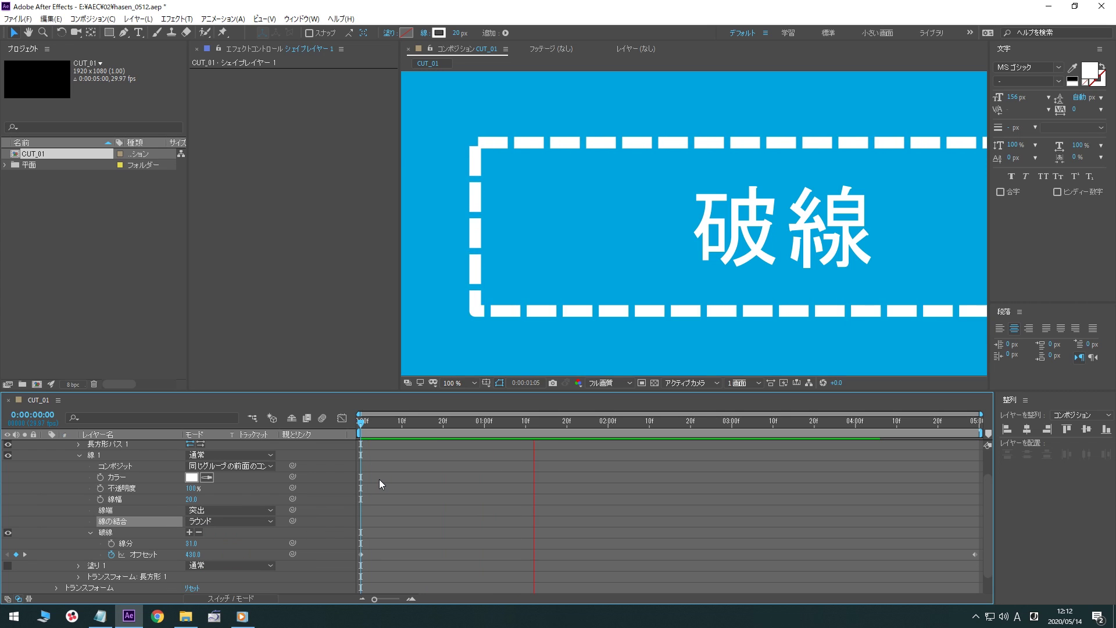
key(space)
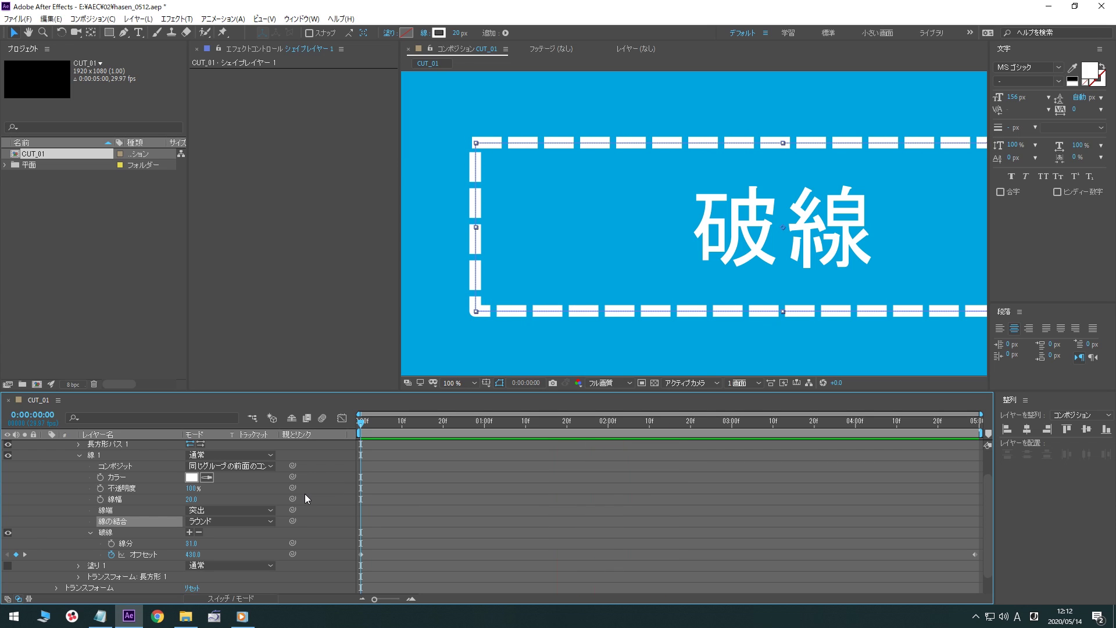
- Settle on Butt Cap with Bevel Join, preview, and add a dash gap
click(199, 508)
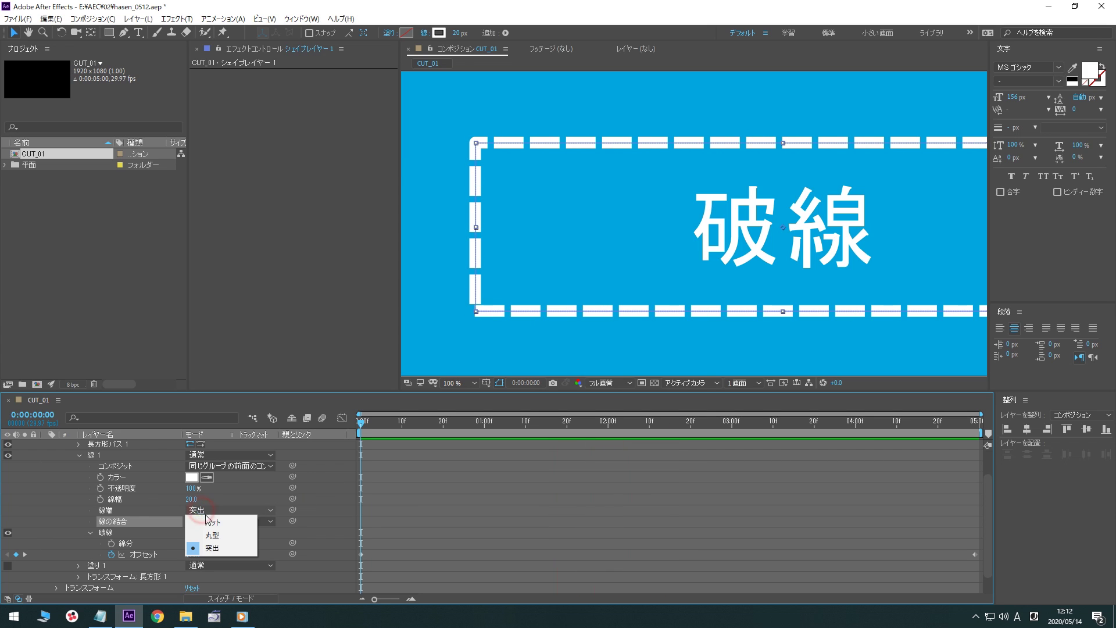
click(230, 522)
click(230, 521)
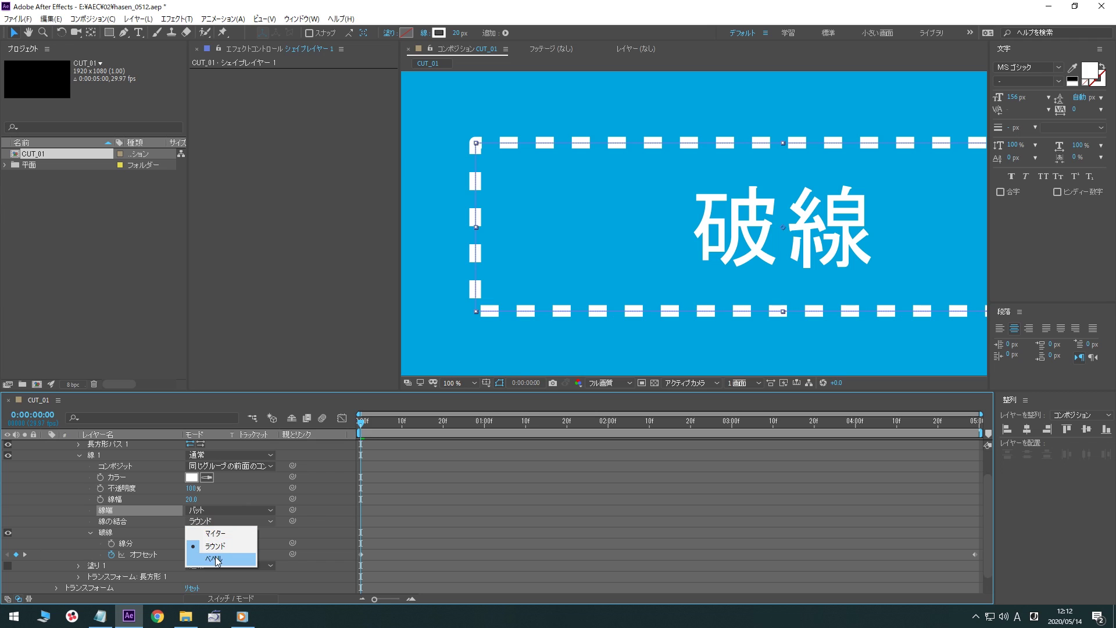
click(215, 559)
key(space)
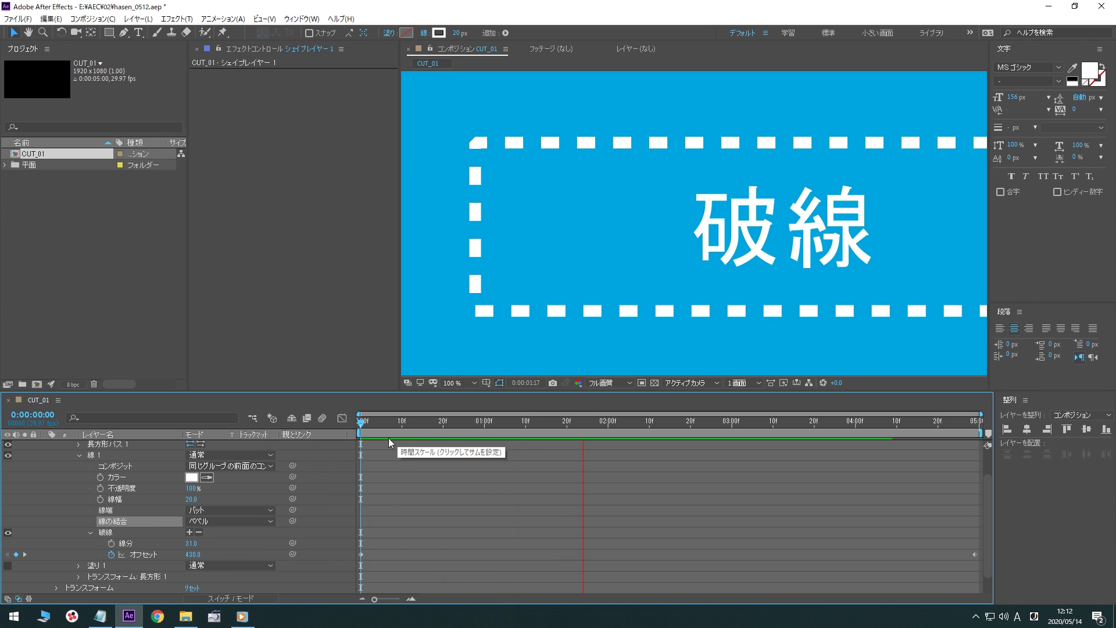
key(space)
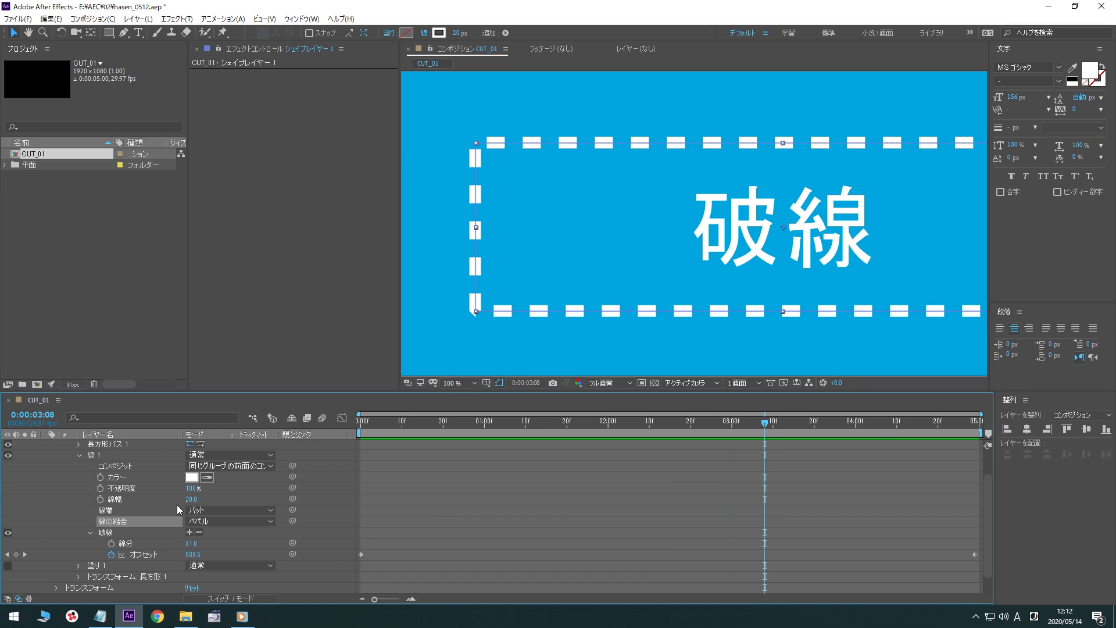
click(189, 532)
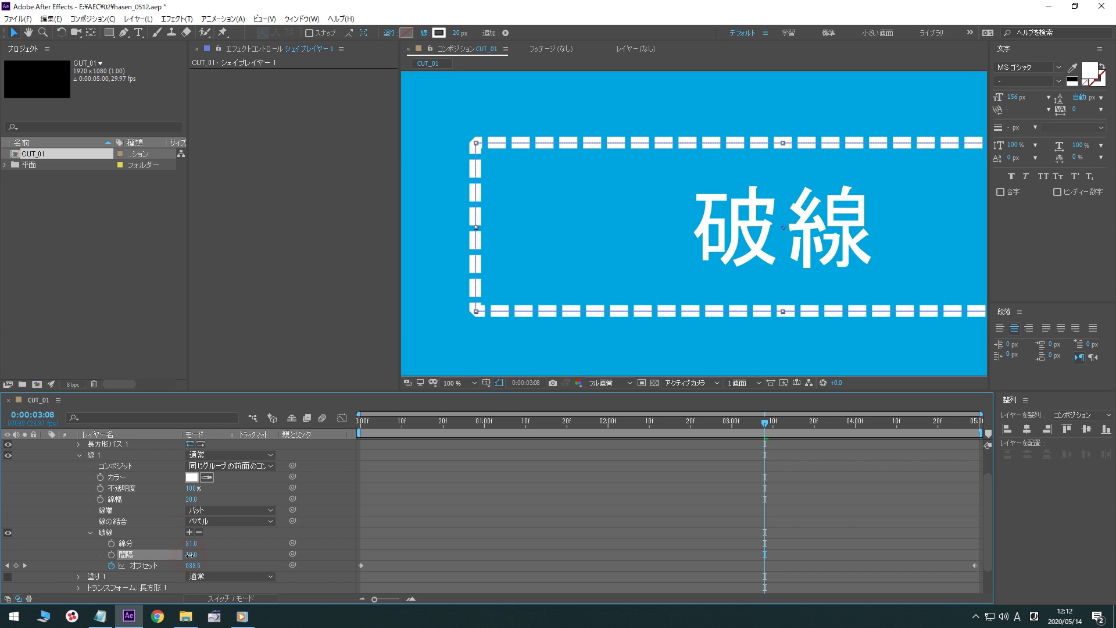
- Set gap 12, add a second dash of 10, and keyframe the dash offset
drag(190, 554, 205, 555)
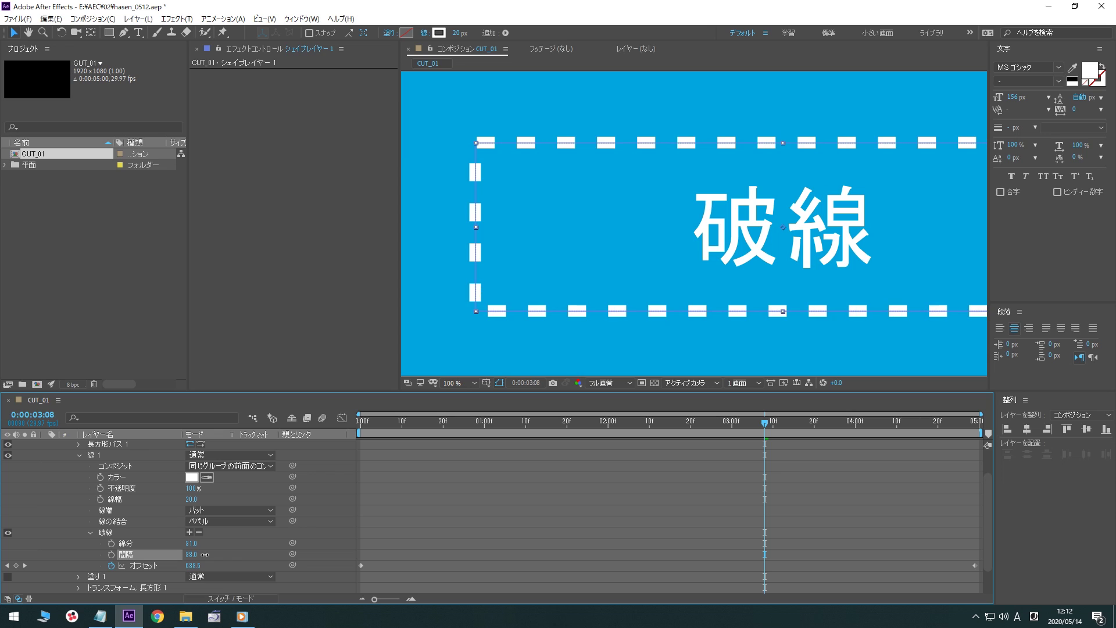
drag(205, 555, 144, 555)
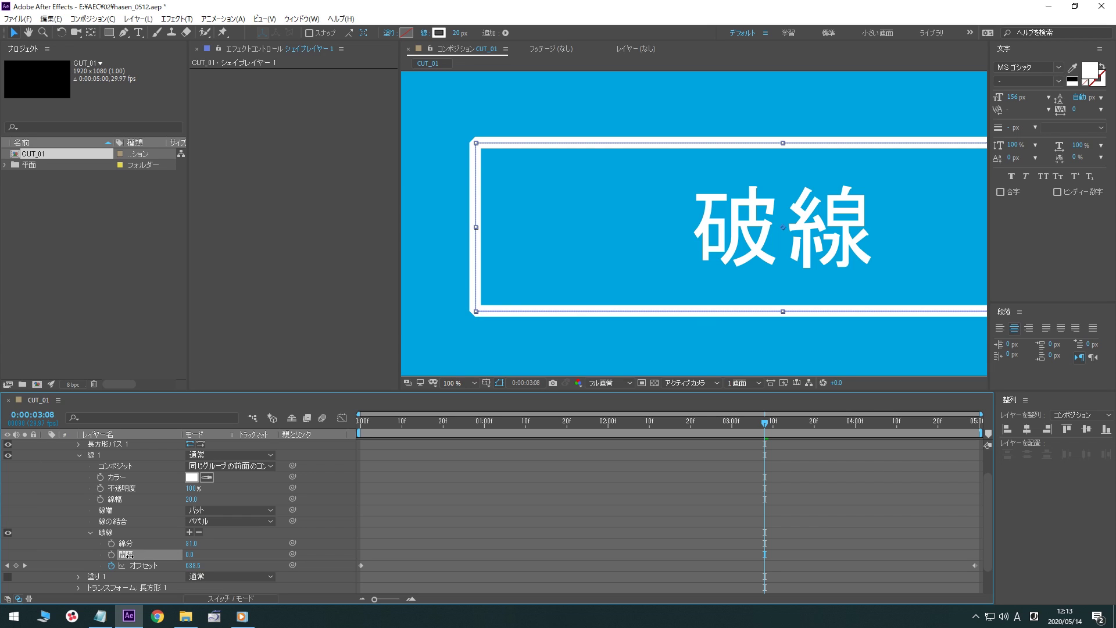
drag(129, 555, 144, 556)
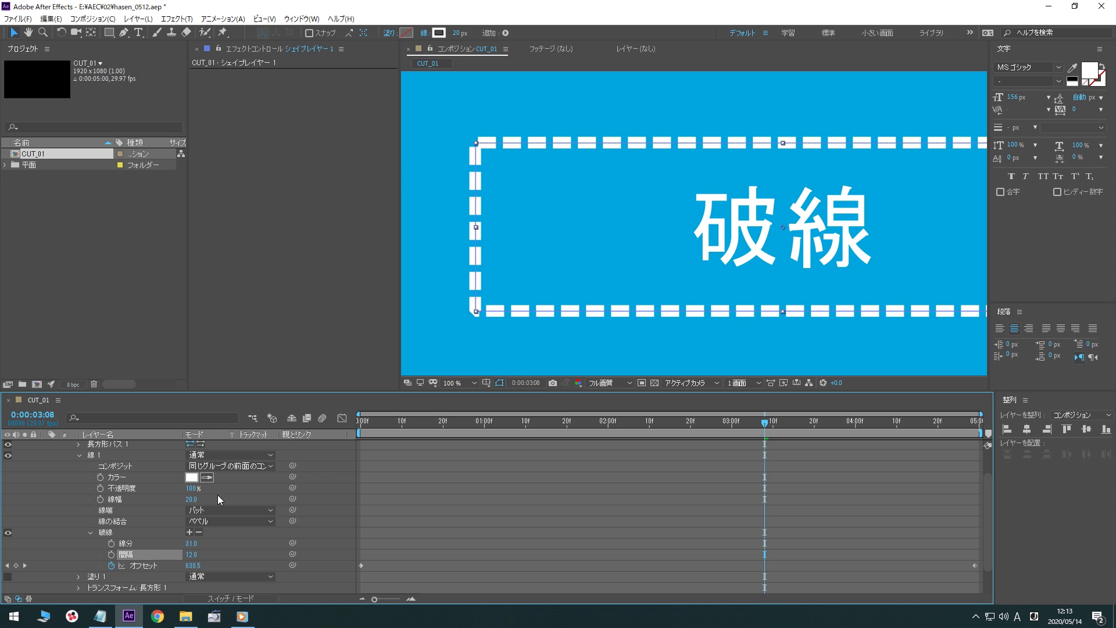
click(190, 533)
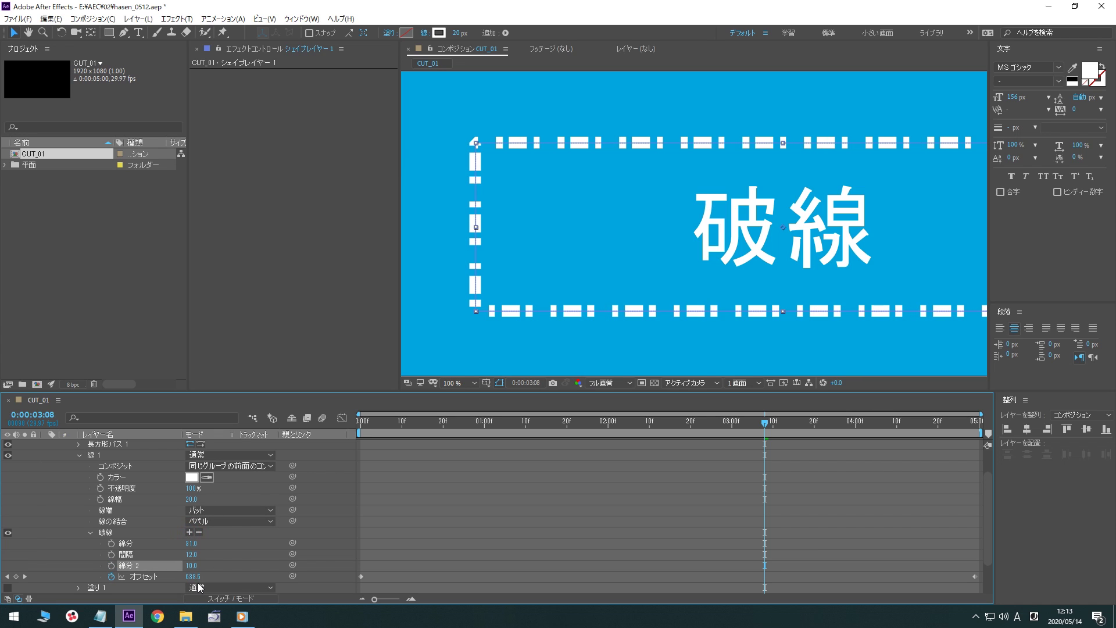
drag(194, 577, 456, 538)
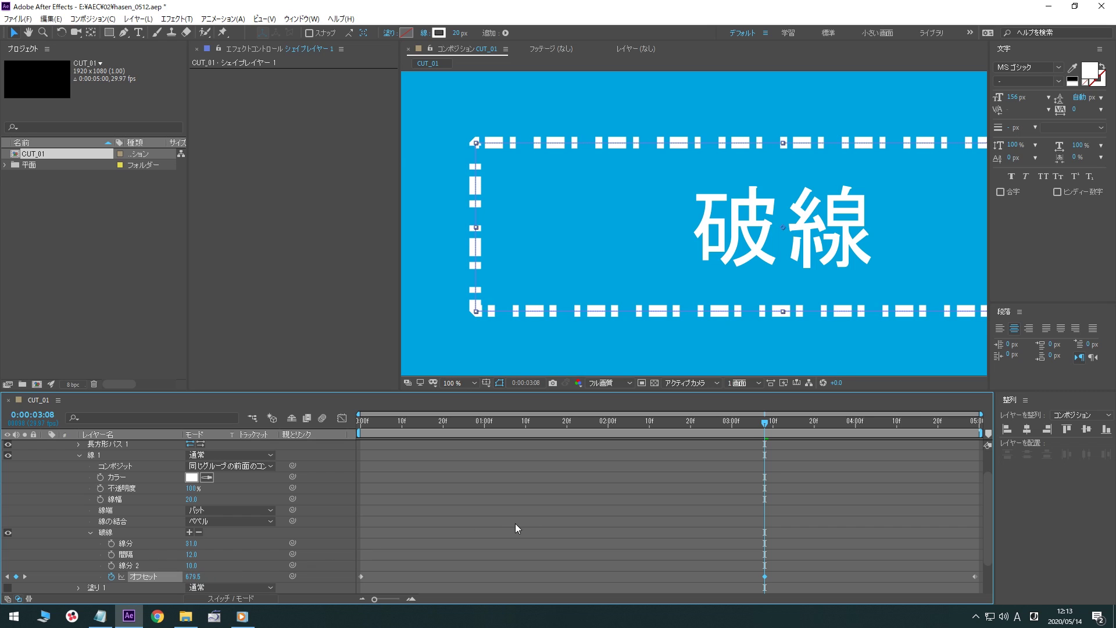
key(Home)
click(455, 387)
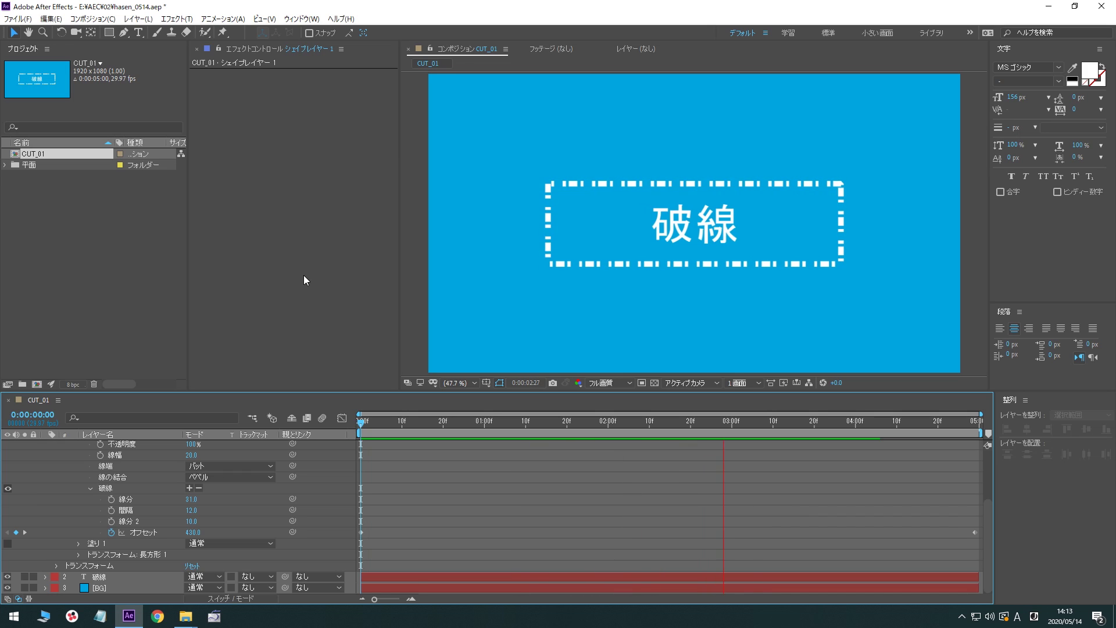
- Stop playback, return to the start, and give the stroke Round Cap and Round Join
key(space)
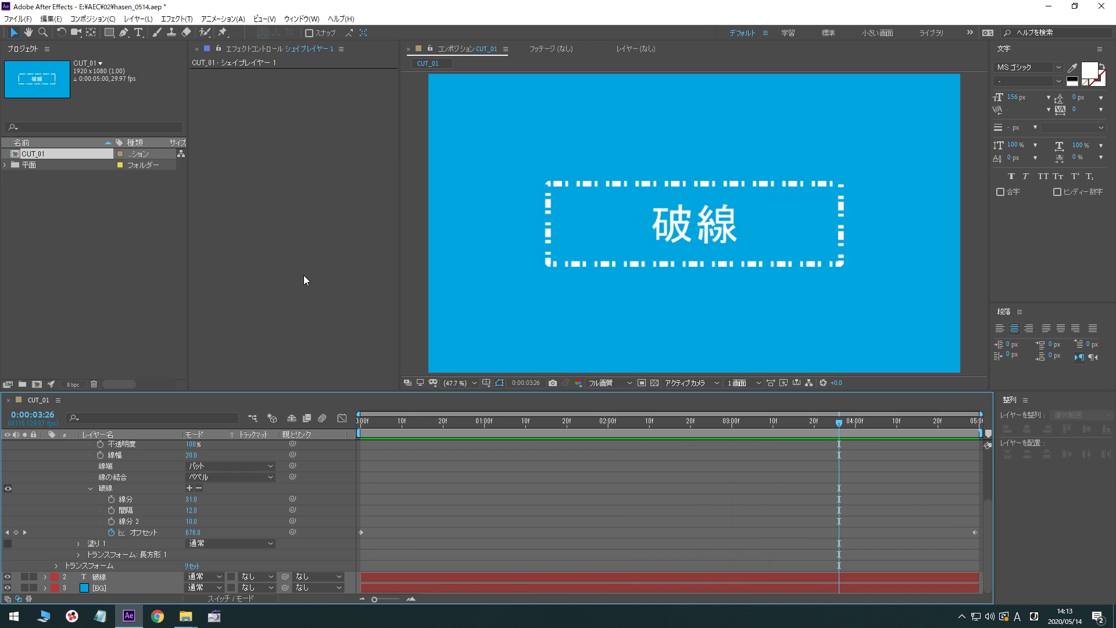
key(Home)
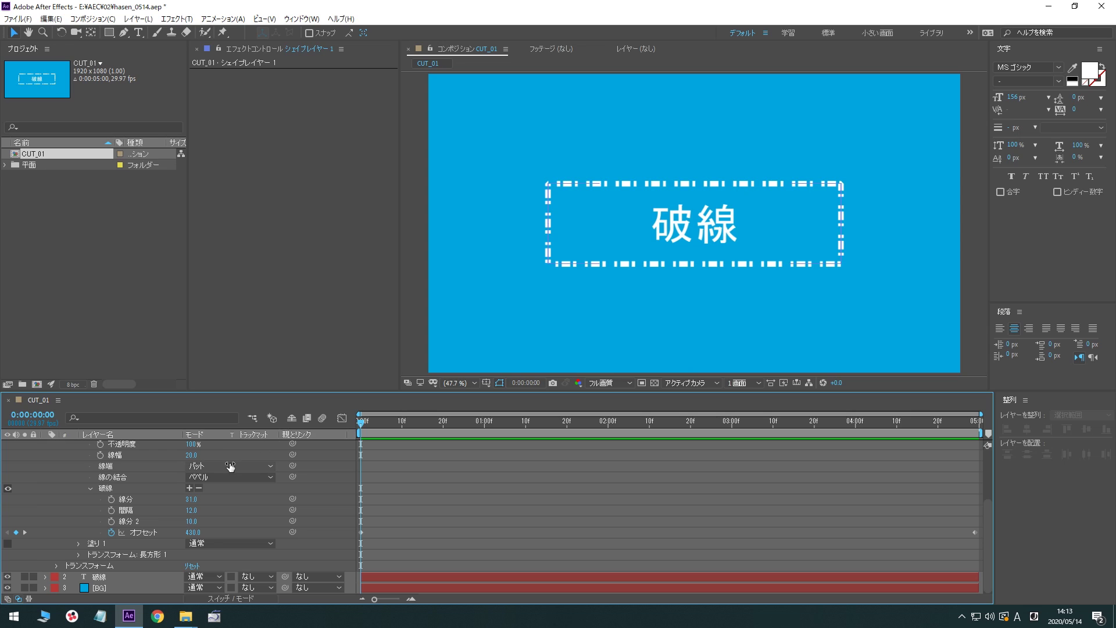
click(227, 469)
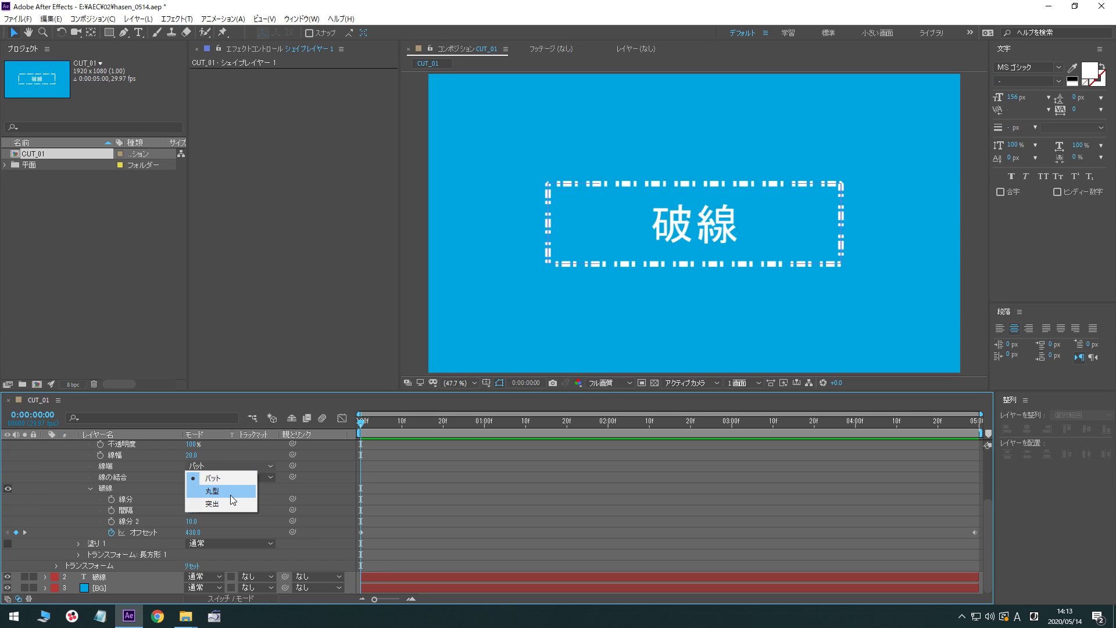
click(230, 495)
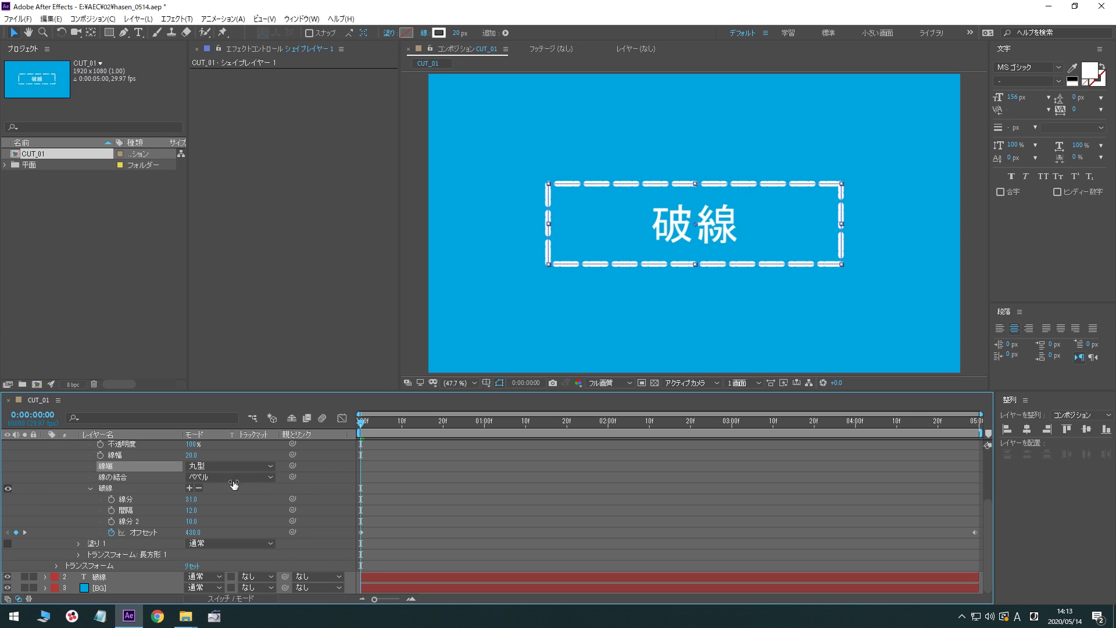
click(234, 477)
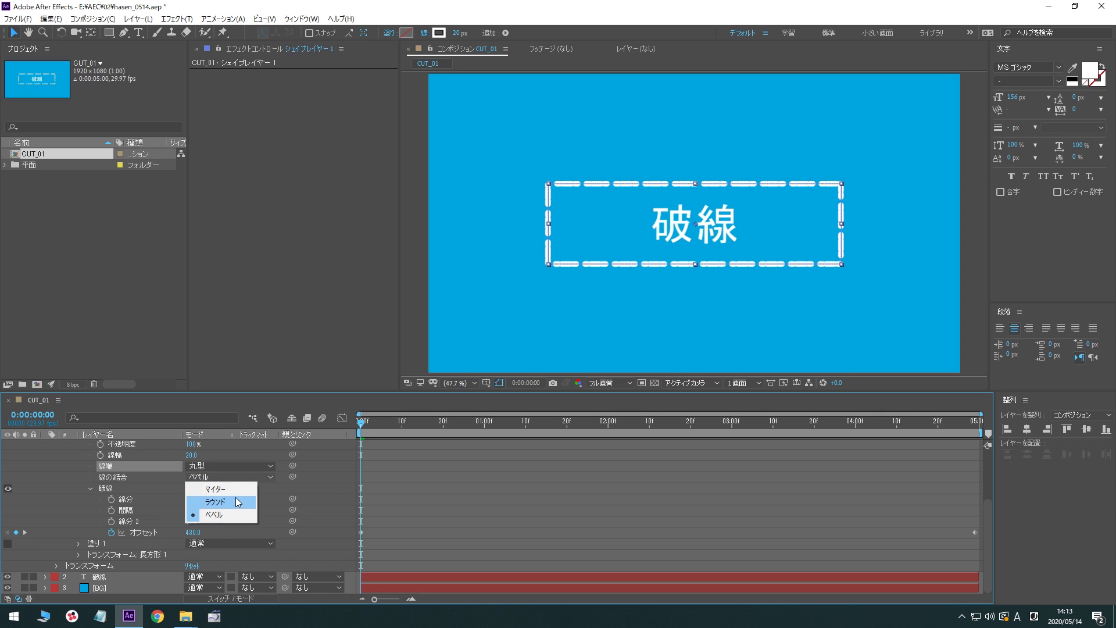
click(236, 497)
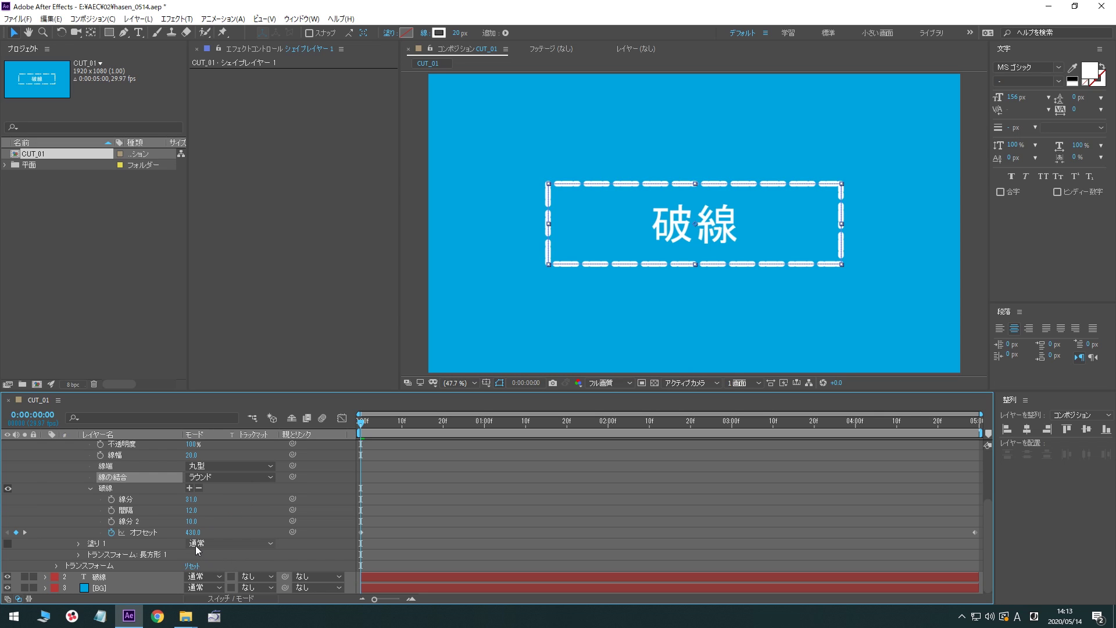
- Set the dash Gap to 50 and Dash 2 to 8, then preview the animation
drag(187, 510, 210, 509)
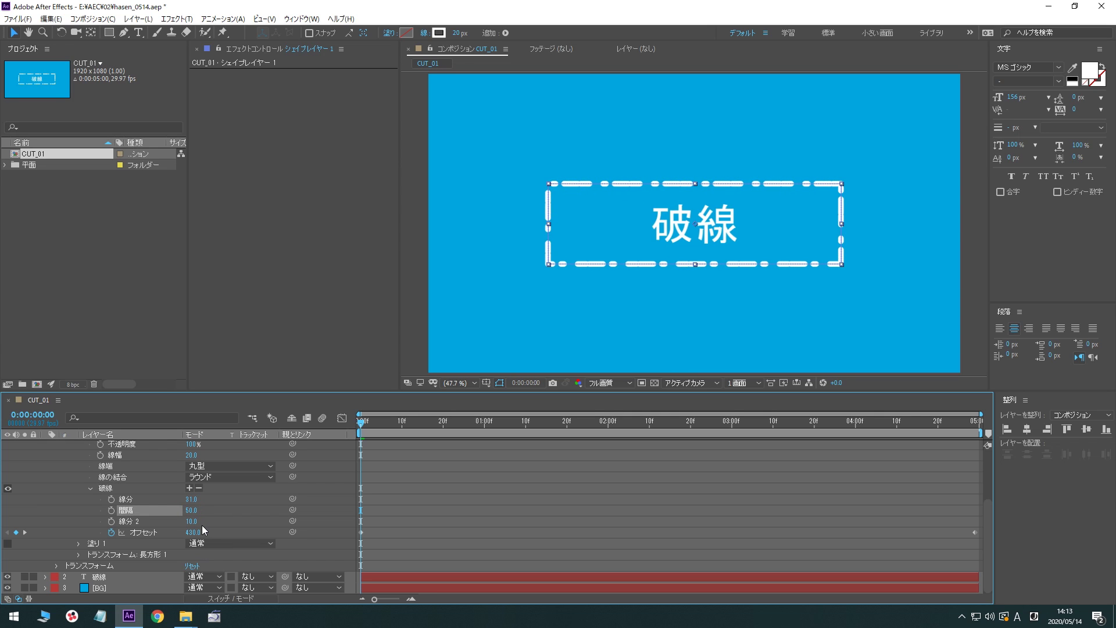
drag(194, 521, 194, 525)
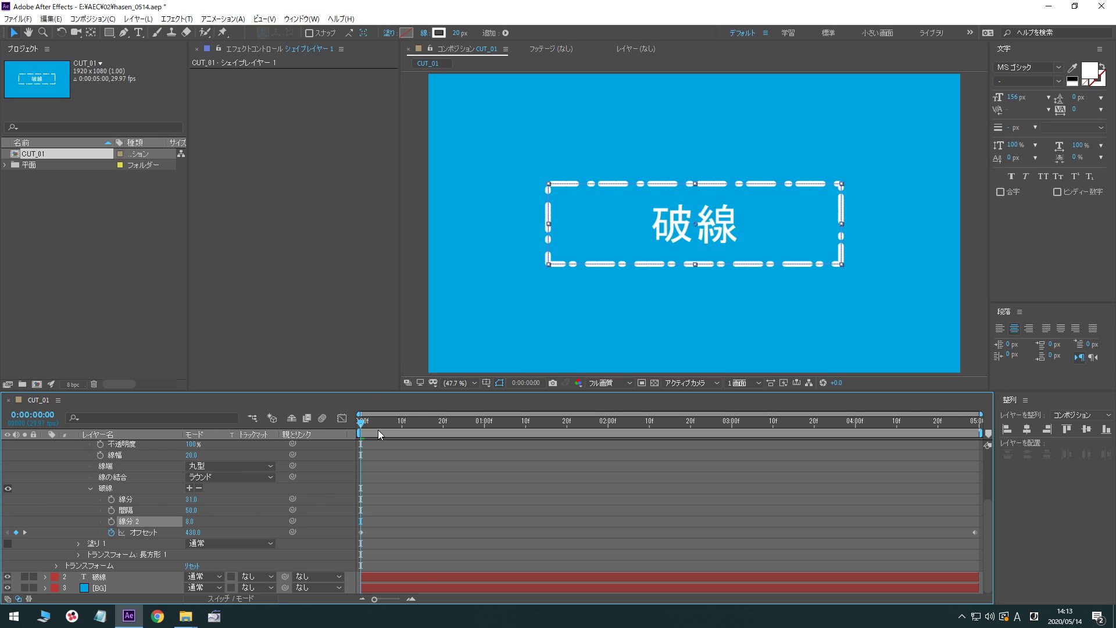
click(337, 332)
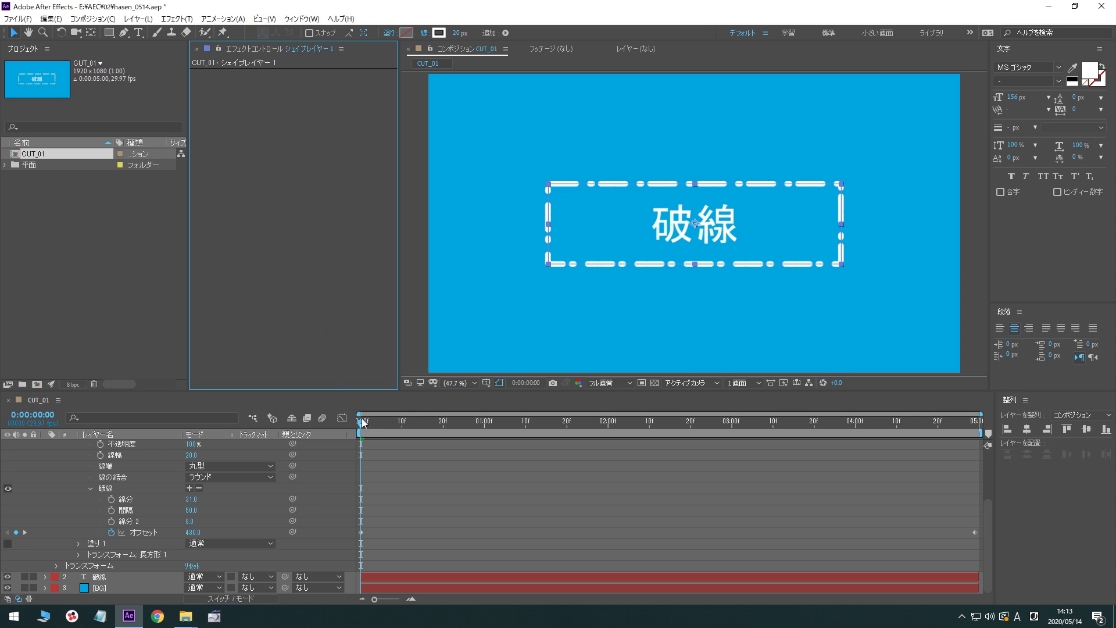
key(space)
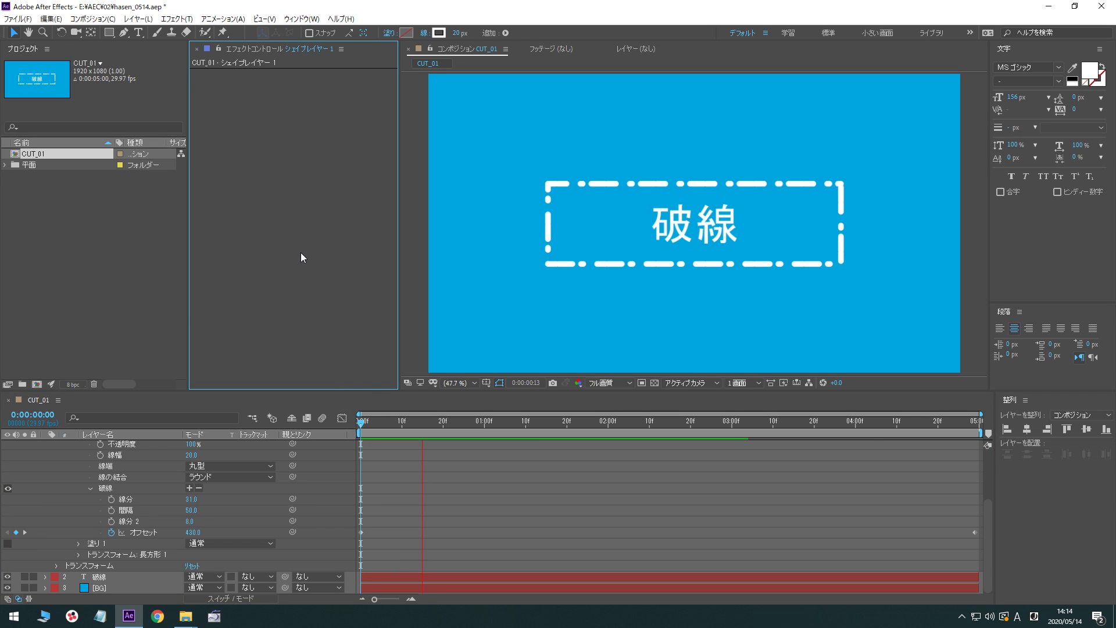